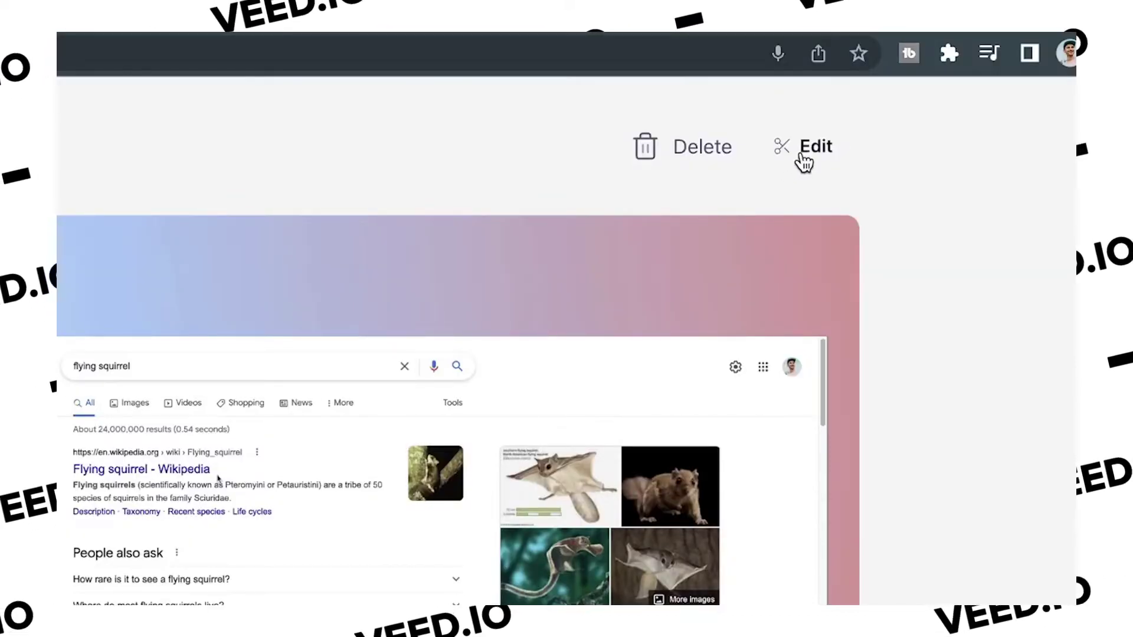
# Open the recording in VEED's editor, shift a timeline clip later, and try a mint-green background
pyautogui.click(815, 144)
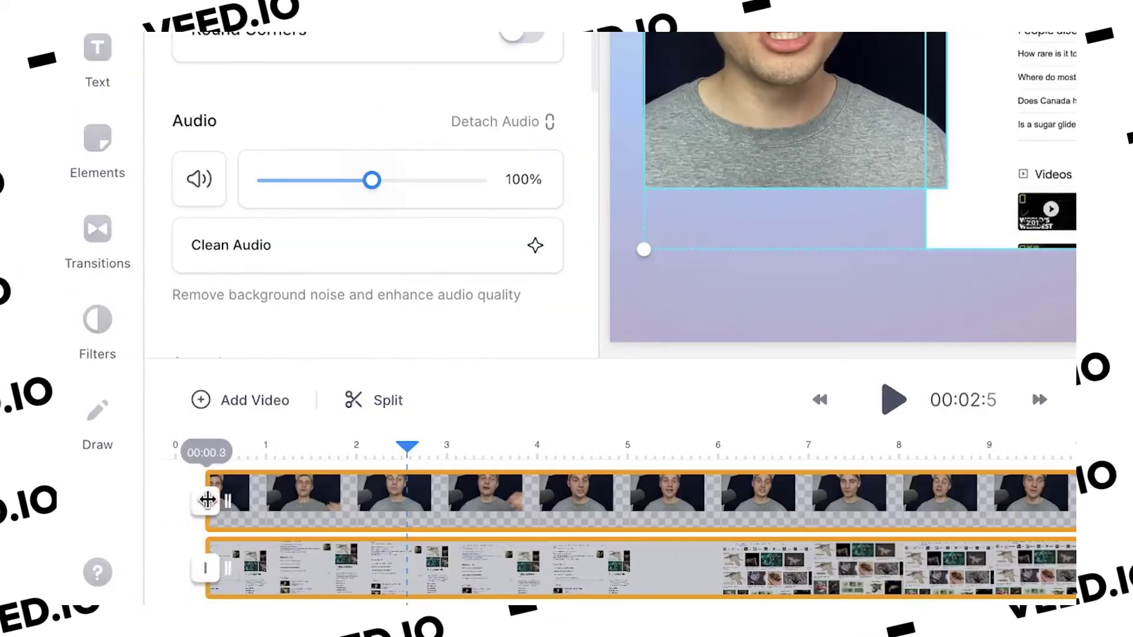
pyautogui.moveTo(163, 565); pyautogui.dragTo(192, 565)
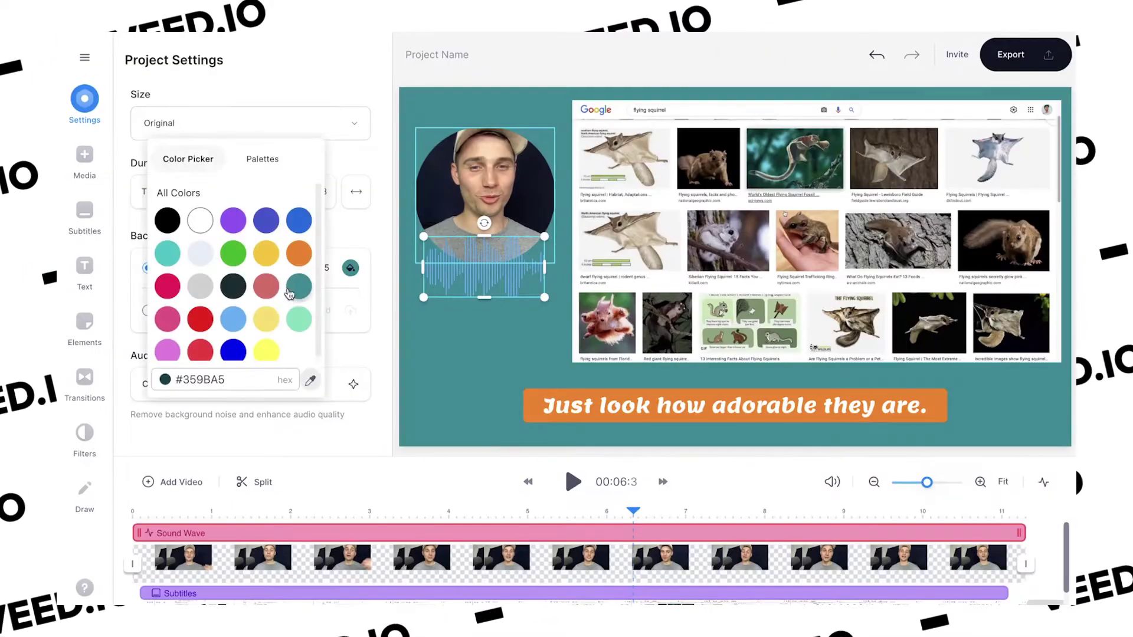
pyautogui.click(299, 319)
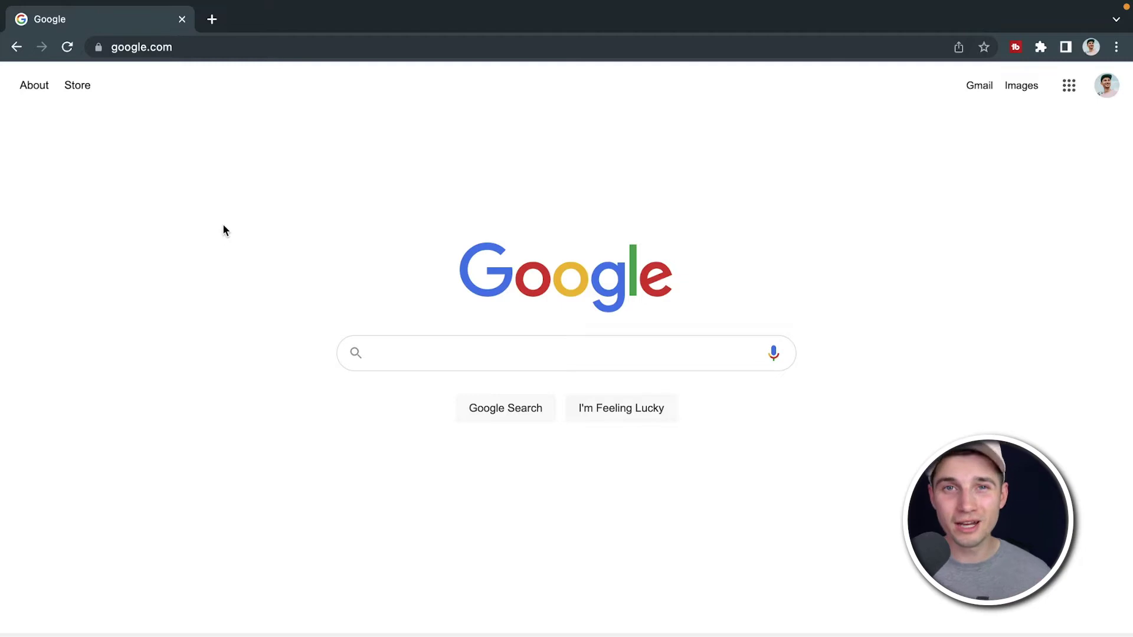
# Go to veed.new in Chrome to start a new VEED project
pyautogui.click(212, 51)
pyautogui.write('veed.new')
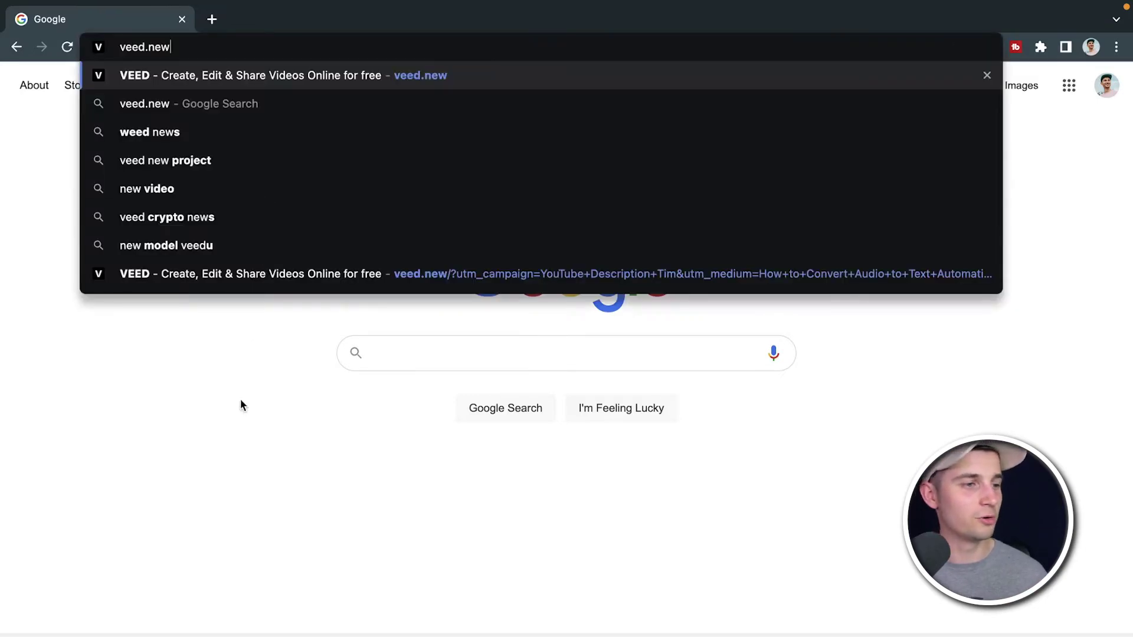
pyautogui.press('Return')
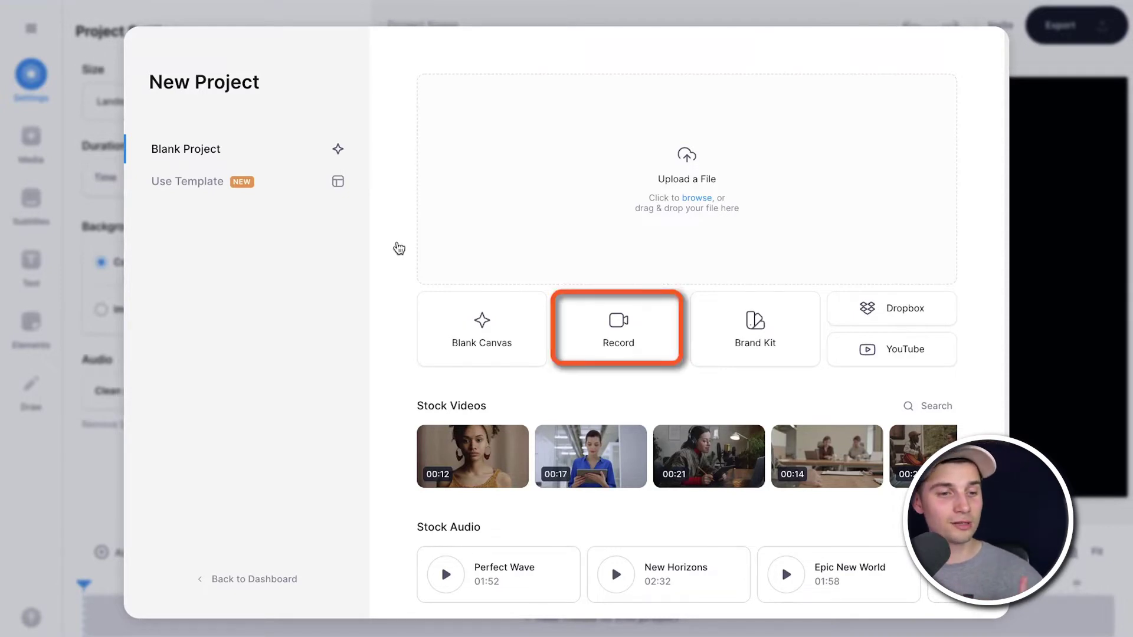
# Start a webcam recording with camera and microphone allowed, using FaceTime HD Camera with audio on
pyautogui.click(573, 349)
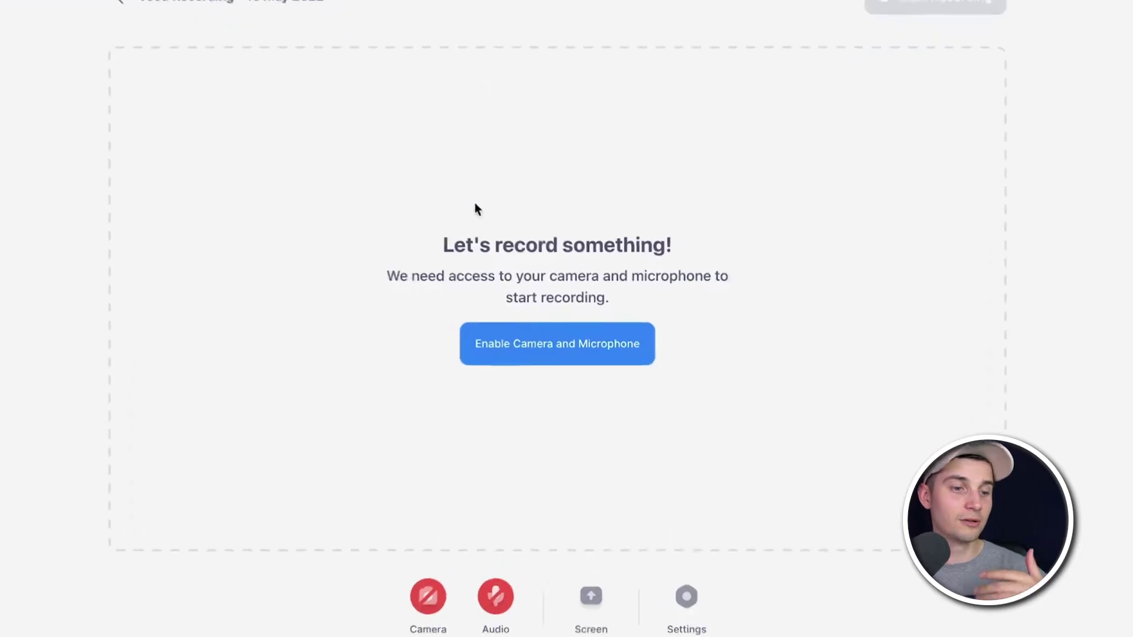
pyautogui.click(541, 361)
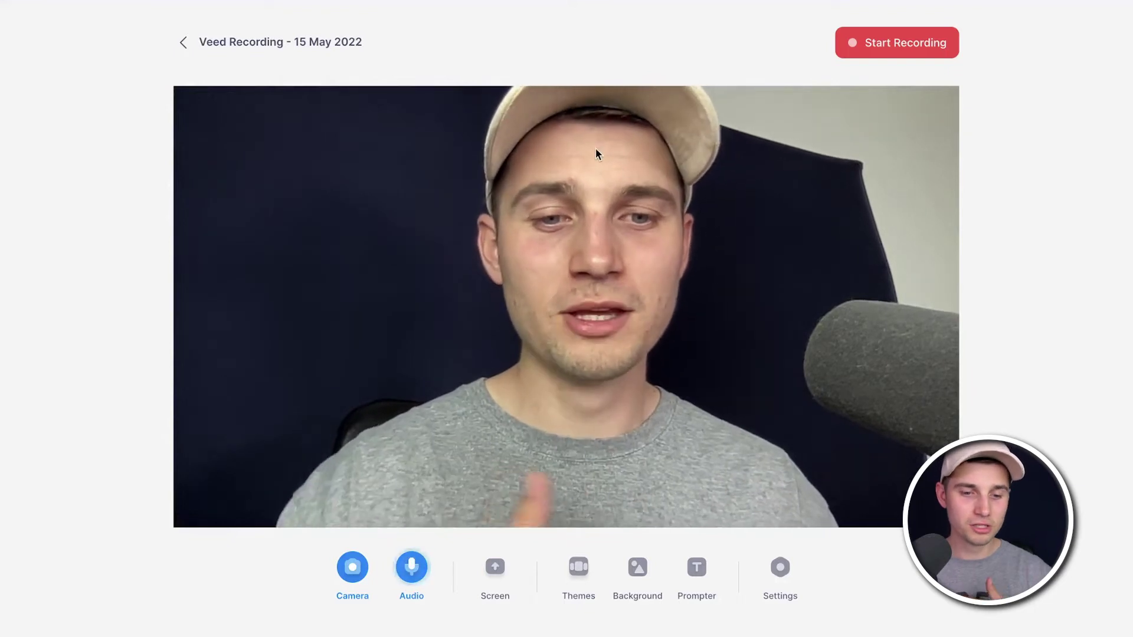
pyautogui.click(785, 570)
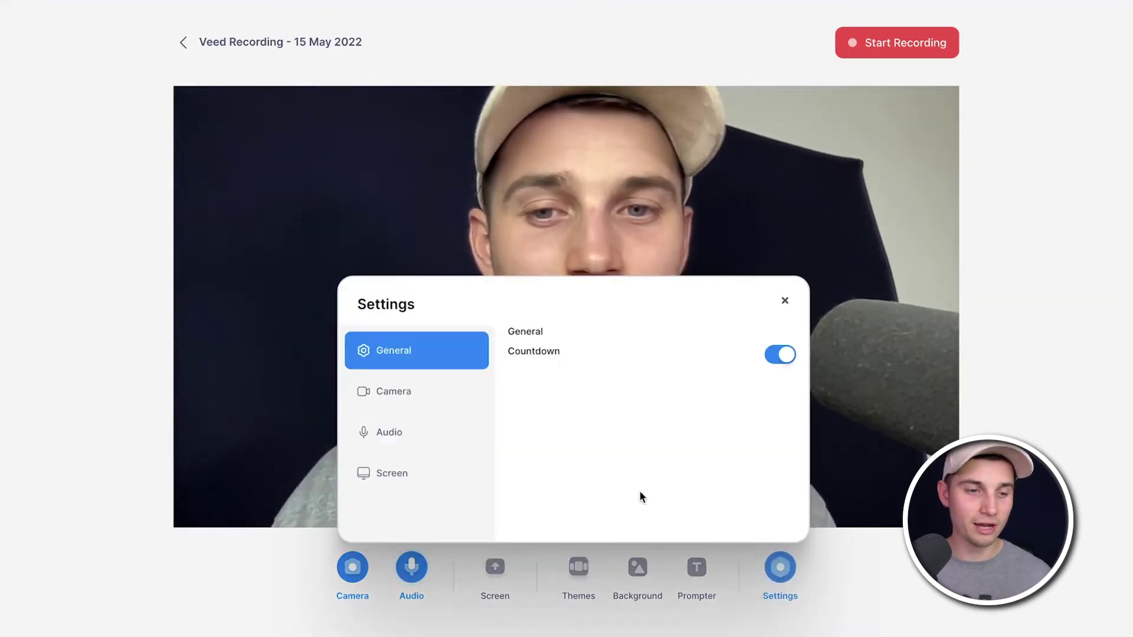
pyautogui.click(441, 389)
pyautogui.click(559, 360)
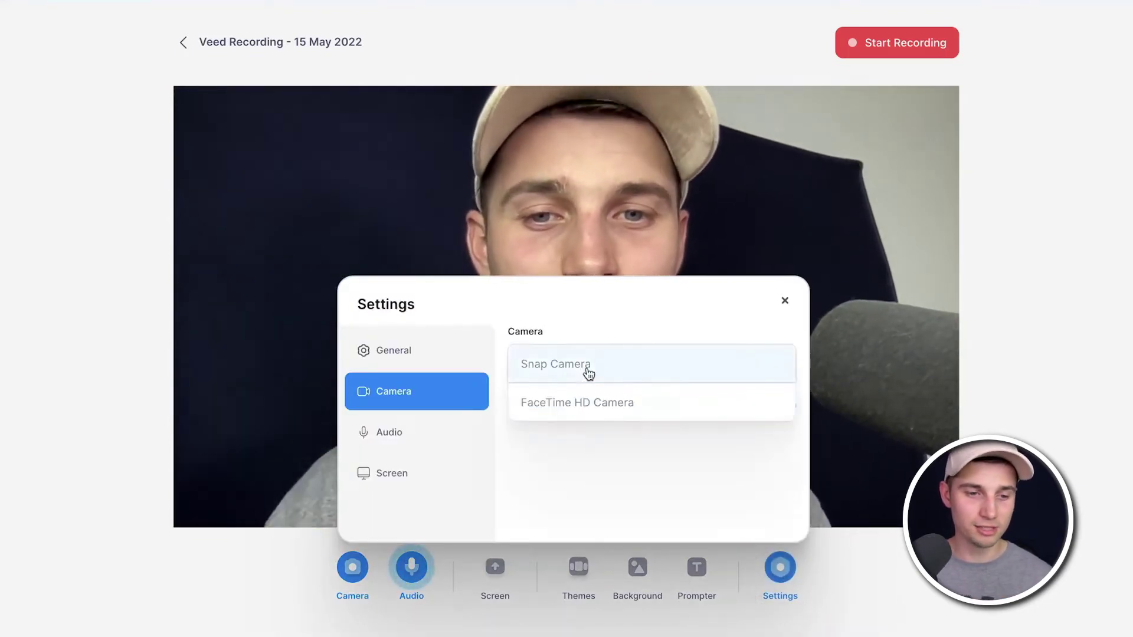
pyautogui.click(607, 407)
pyautogui.click(450, 424)
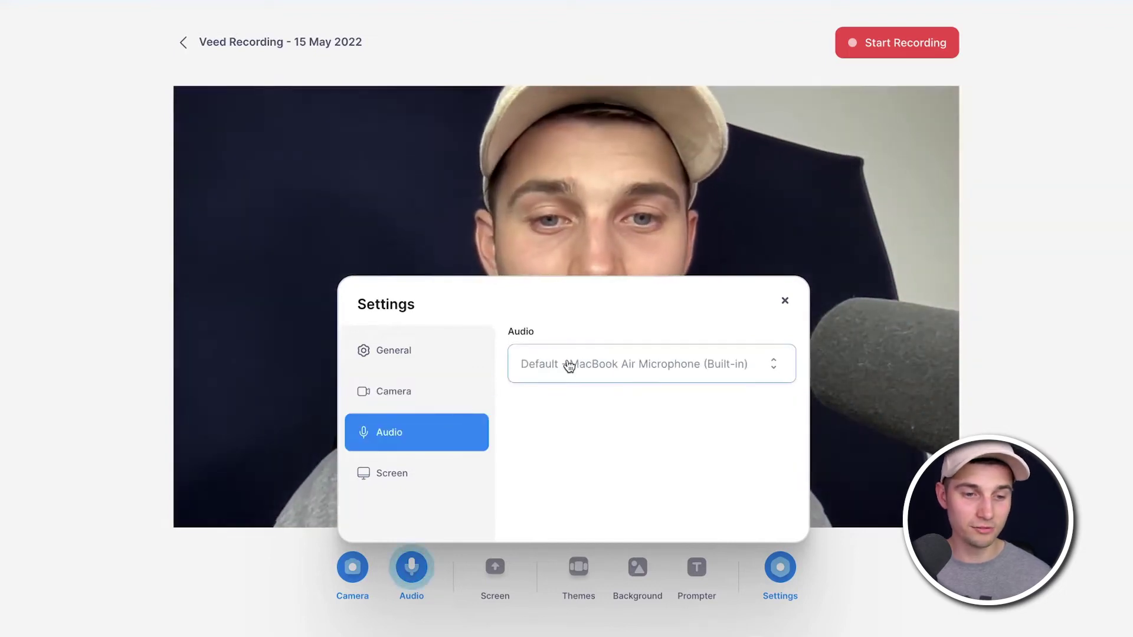
pyautogui.click(278, 360)
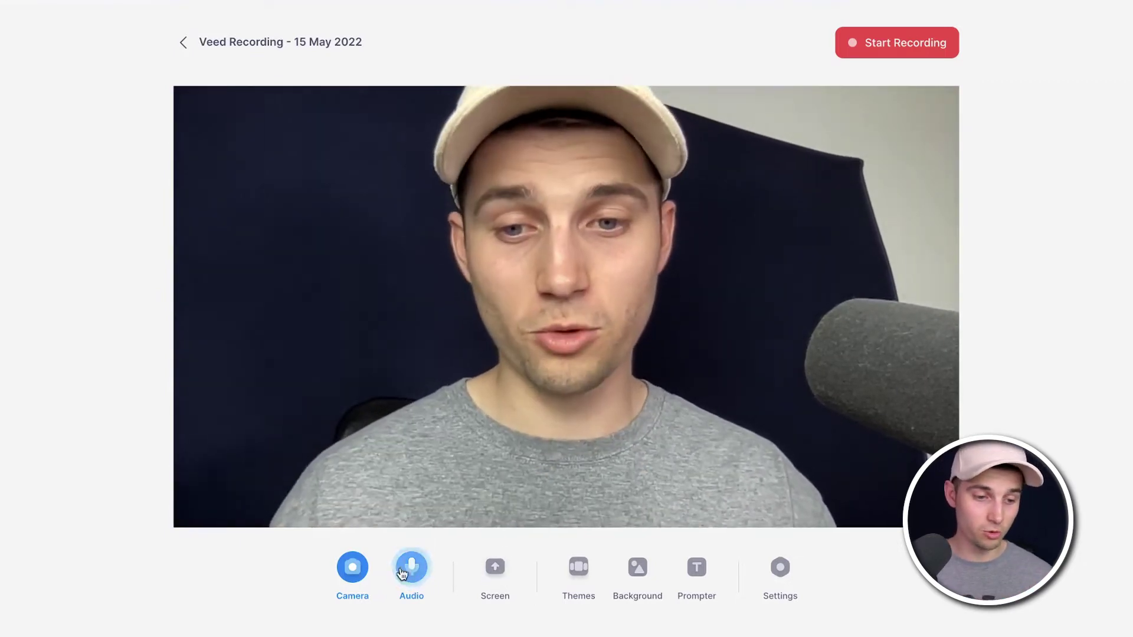
# Share the 'flying squirrel - Google Search' Chrome tab as the screen alongside the webcam
pyautogui.click(355, 570)
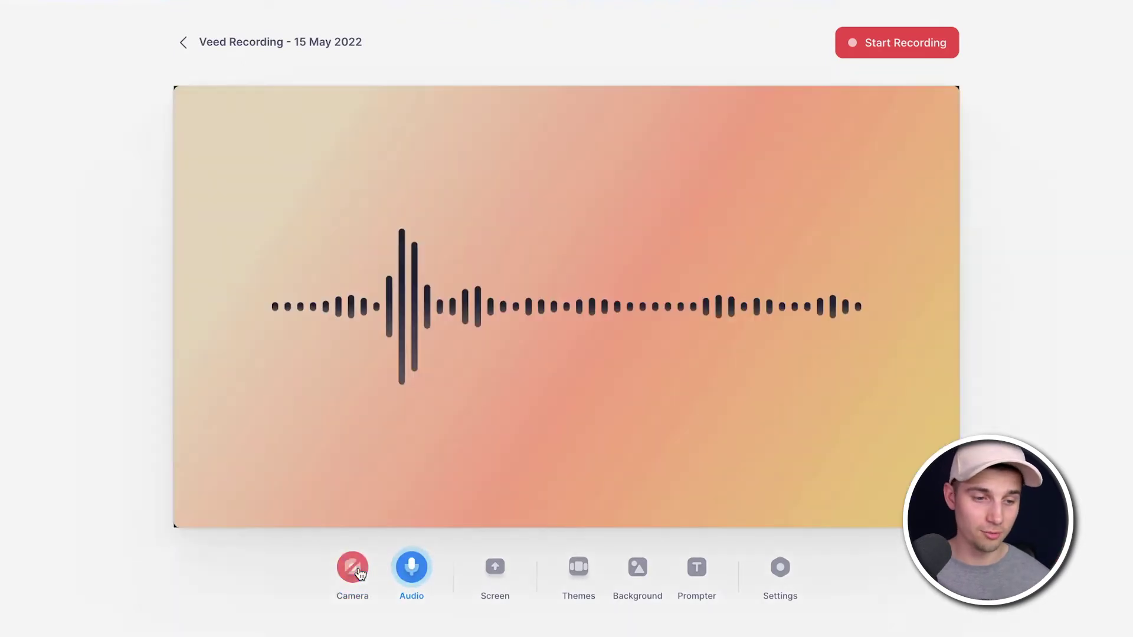
pyautogui.click(358, 571)
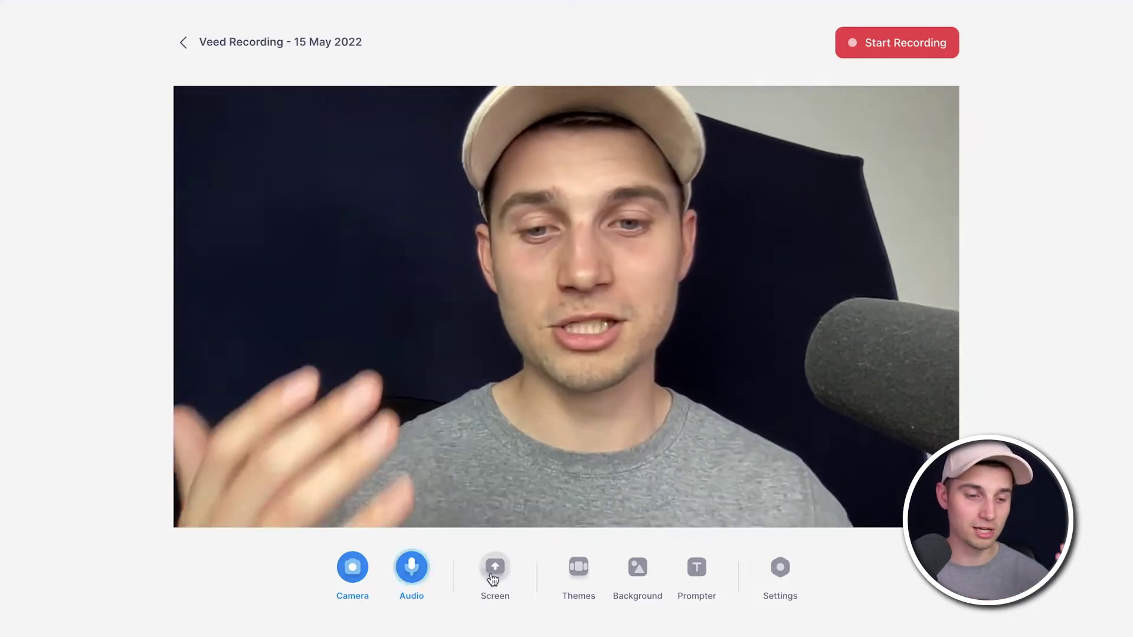
pyautogui.click(494, 571)
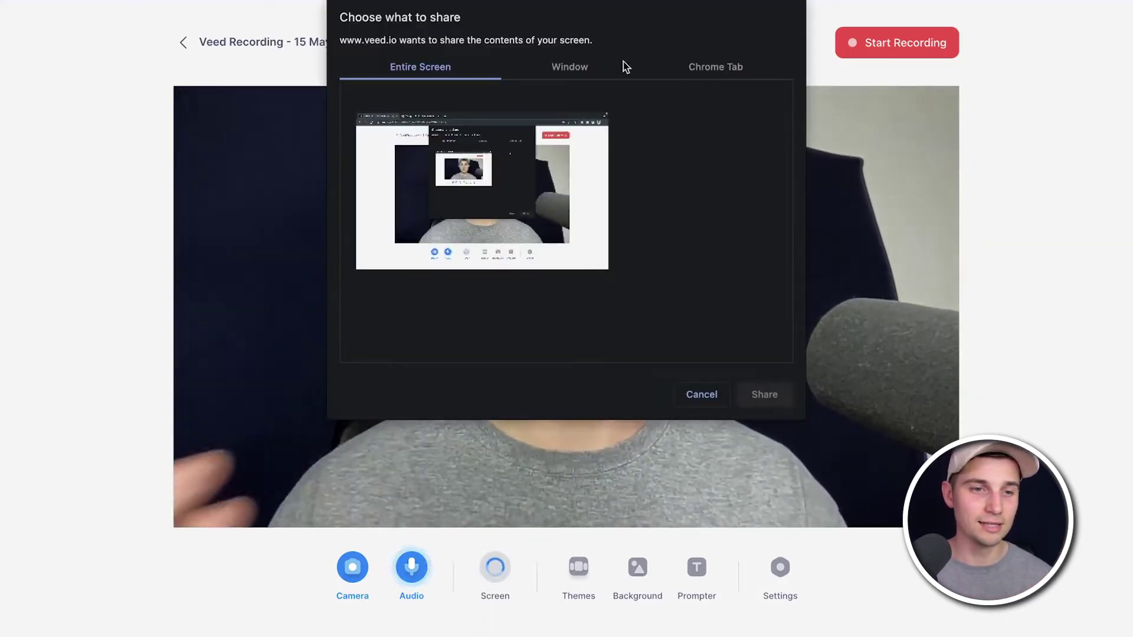
pyautogui.click(709, 63)
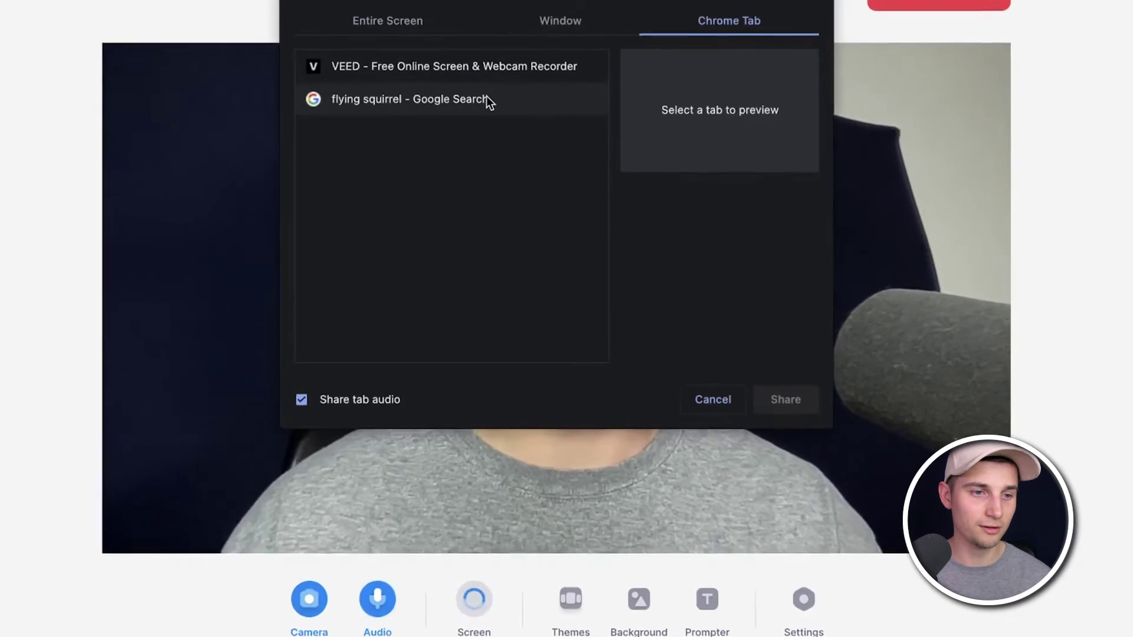
pyautogui.click(504, 135)
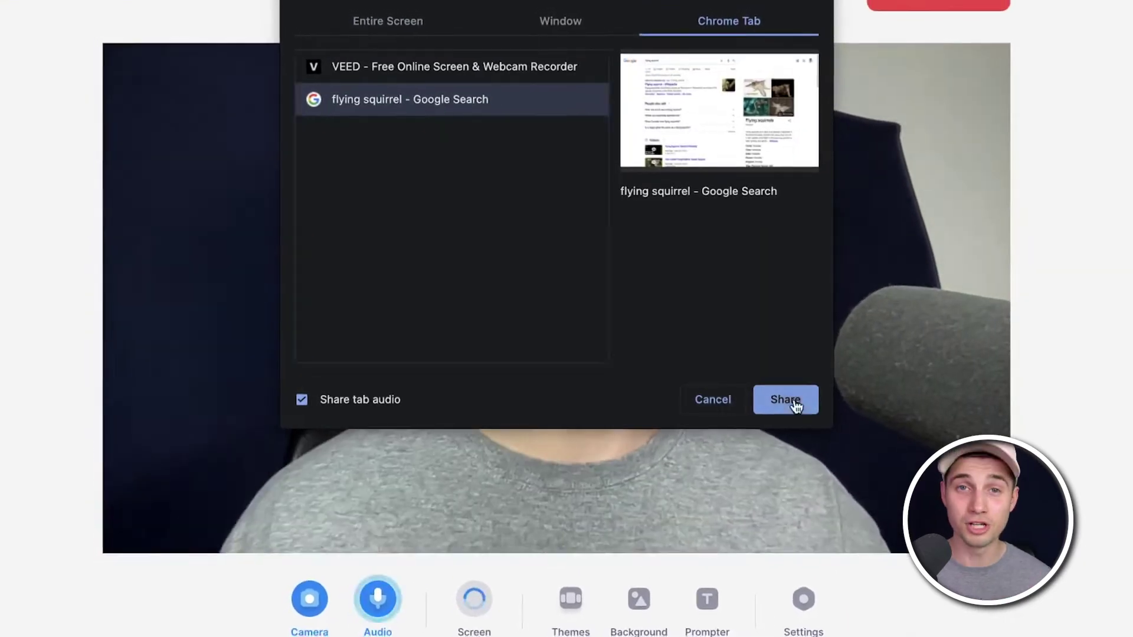
pyautogui.click(798, 399)
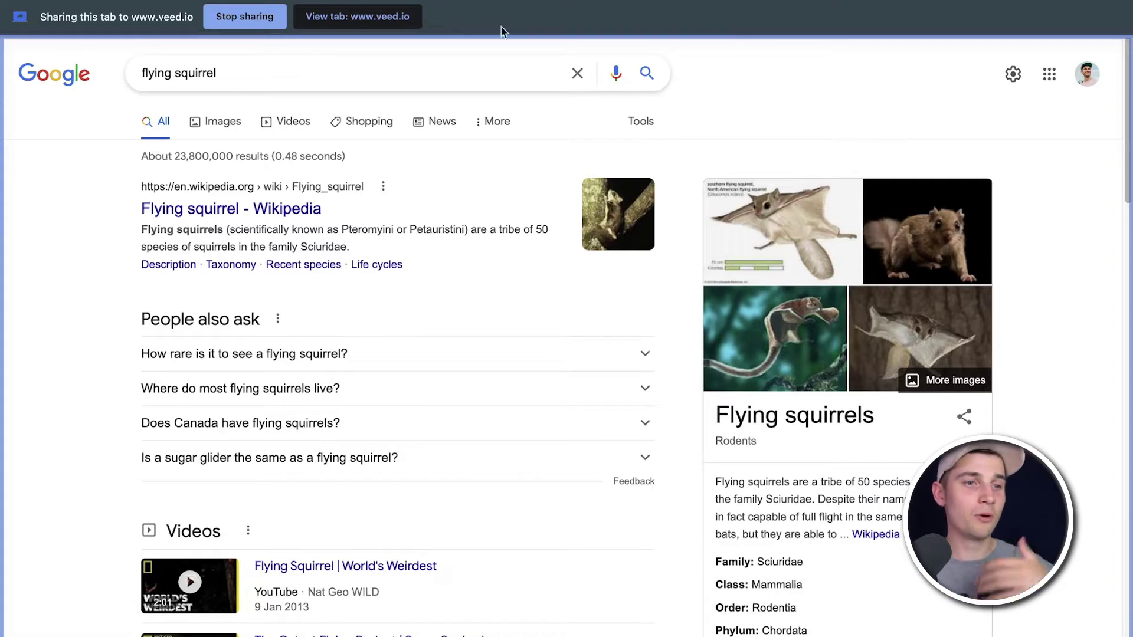
pyautogui.click(399, 24)
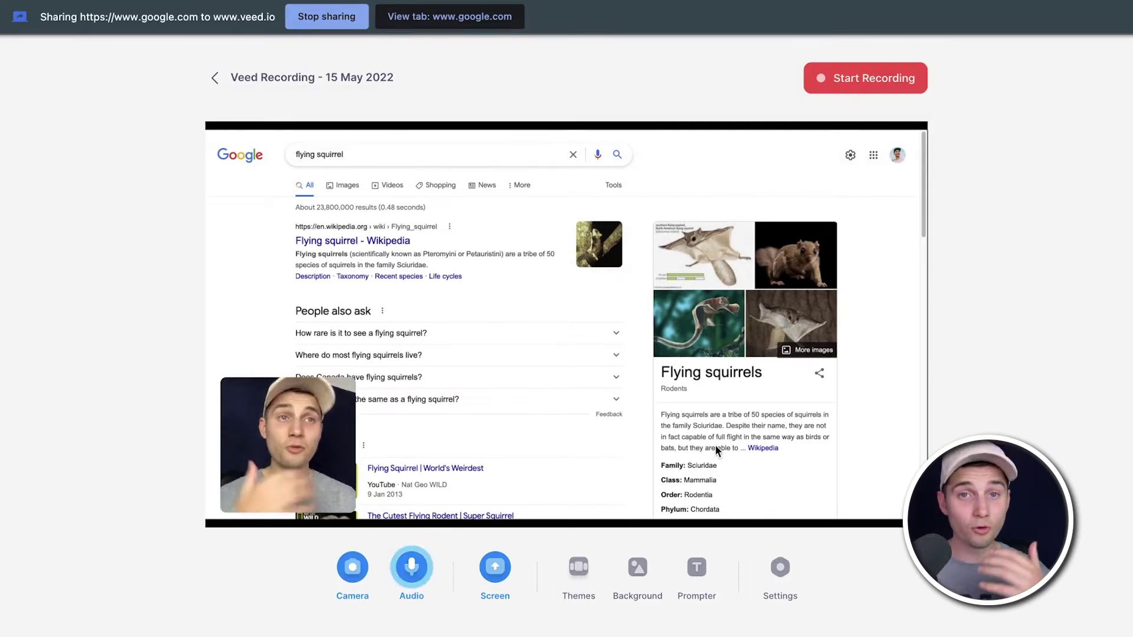
# Preview the Festive, Dimensions, Bartie and Playground themes, then apply the Keynote theme
pyautogui.click(575, 570)
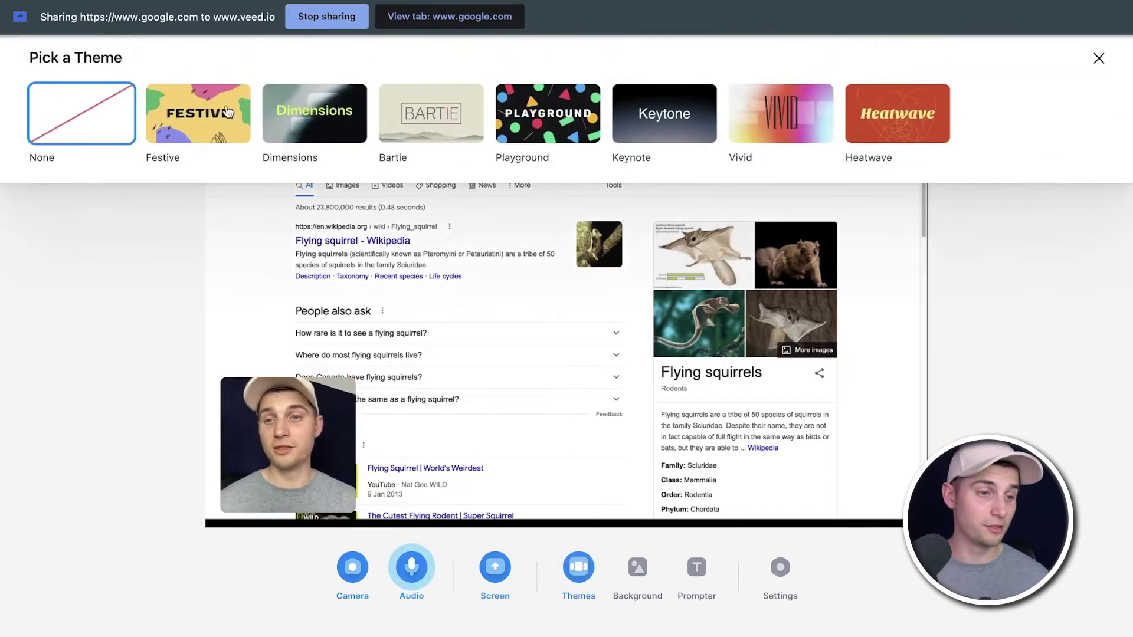
pyautogui.click(229, 107)
pyautogui.click(322, 122)
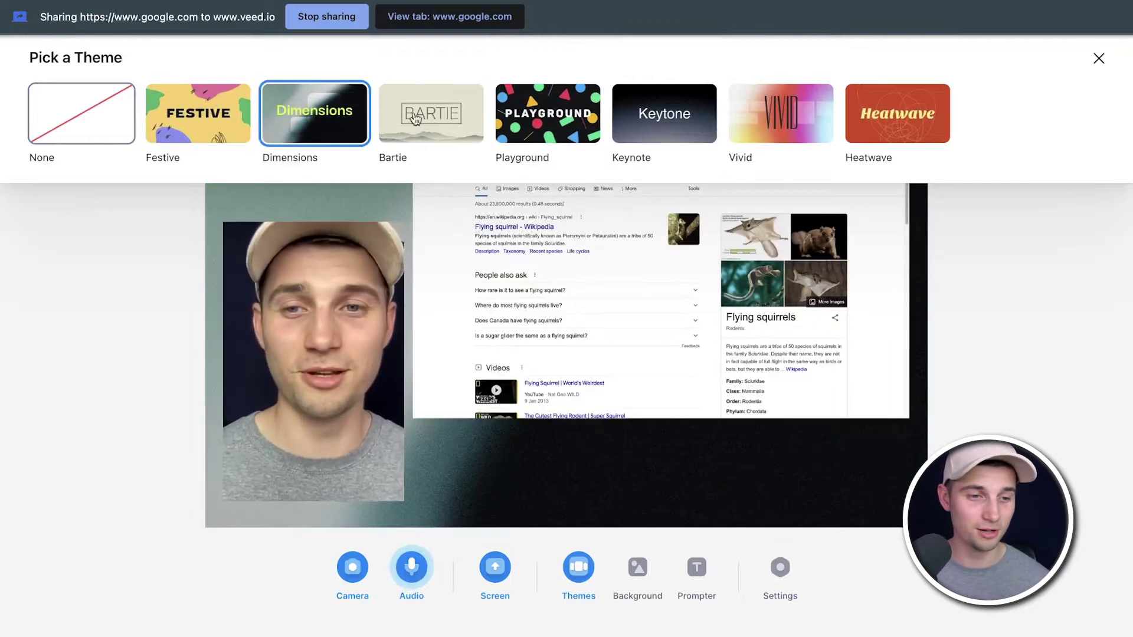
pyautogui.click(434, 118)
pyautogui.click(559, 122)
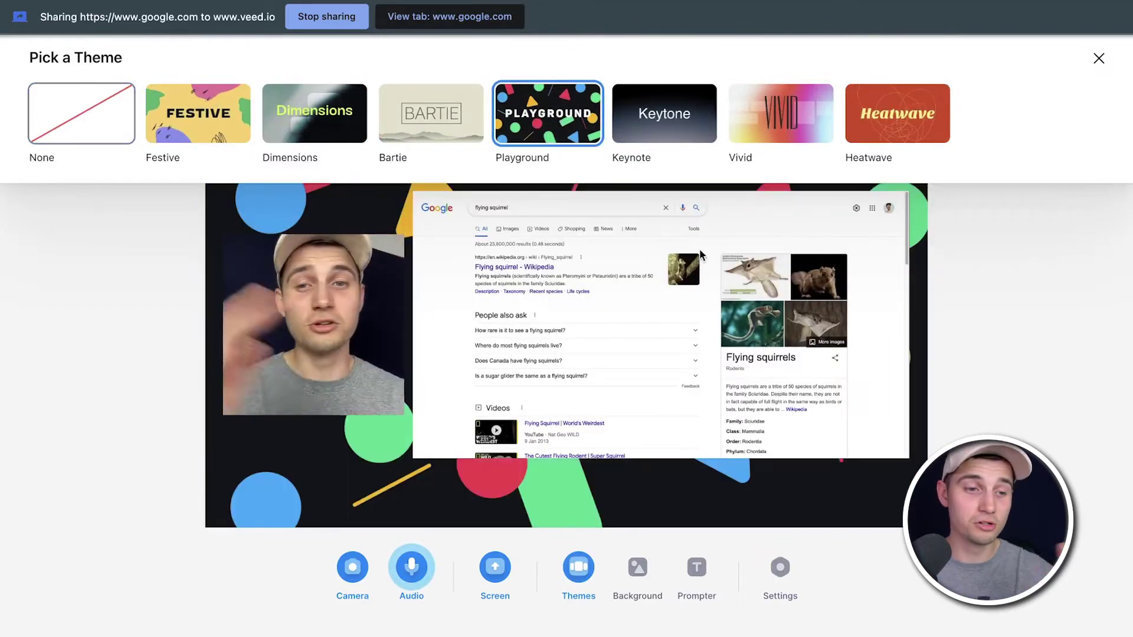
pyautogui.click(684, 144)
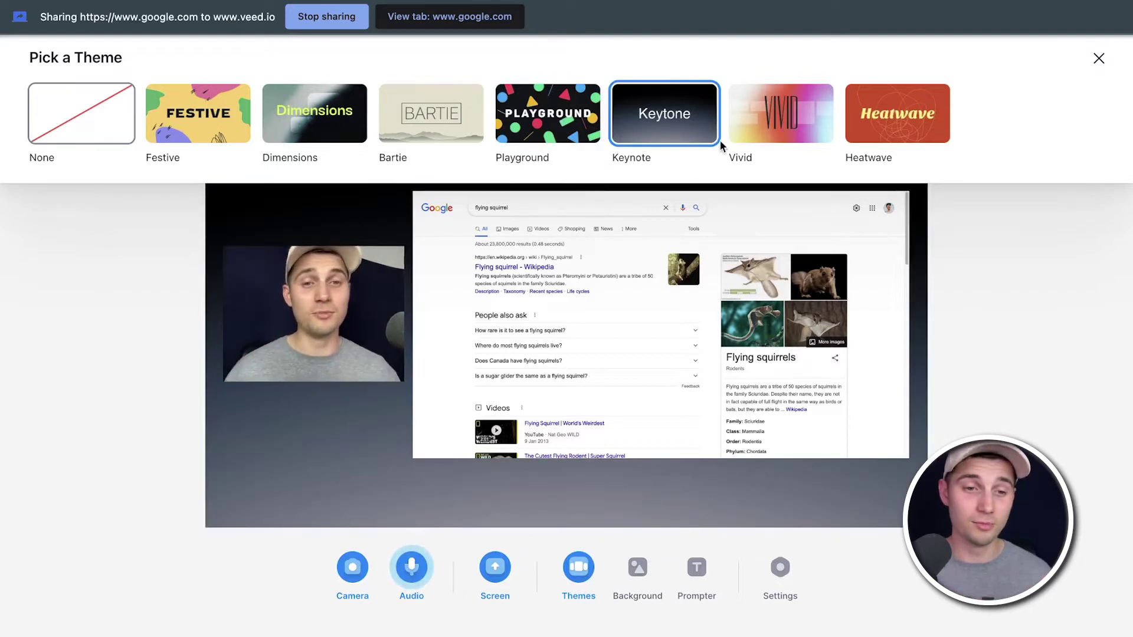
pyautogui.click(1099, 59)
pyautogui.click(637, 567)
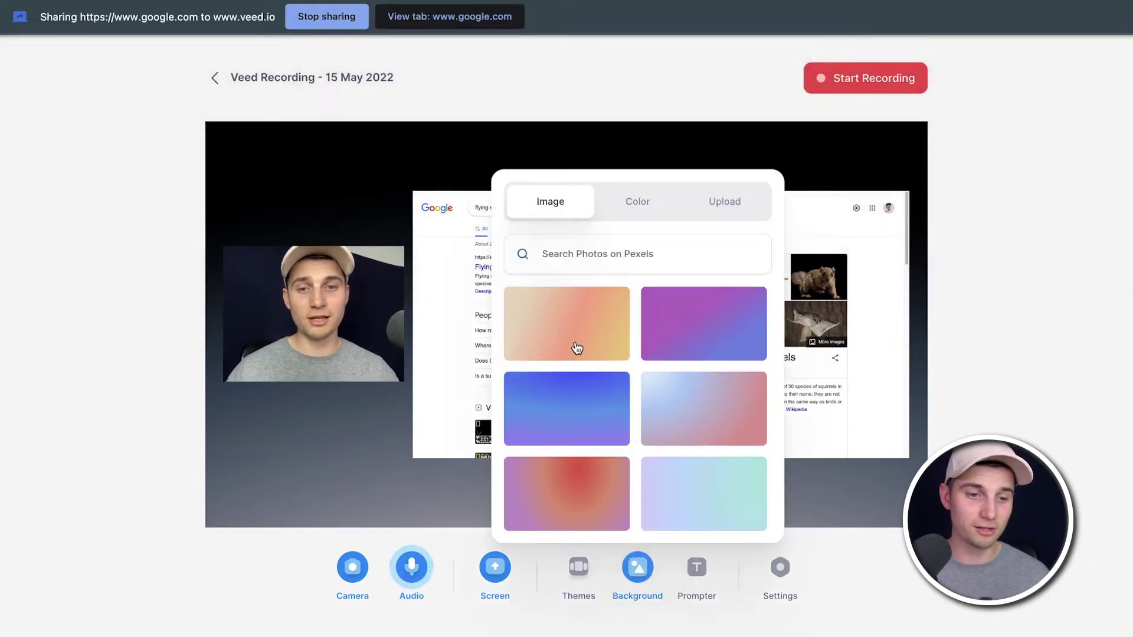
# Apply the light blue-to-pink gradient background, check the teleprompter, and begin recording
pyautogui.click(577, 347)
pyautogui.click(634, 564)
pyautogui.click(696, 565)
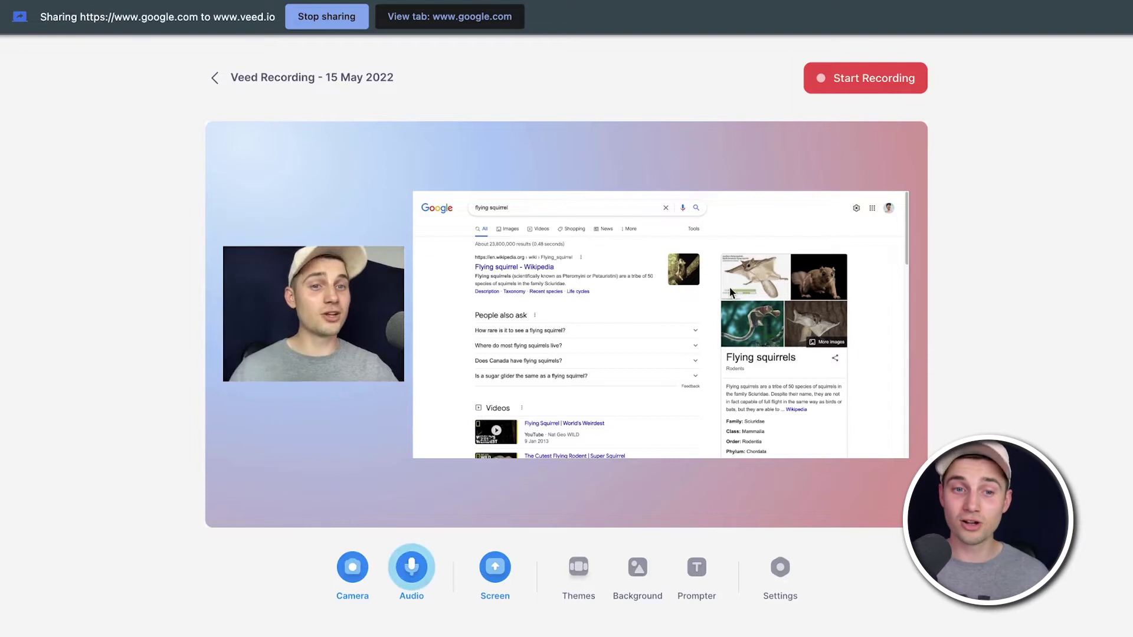
pyautogui.click(874, 79)
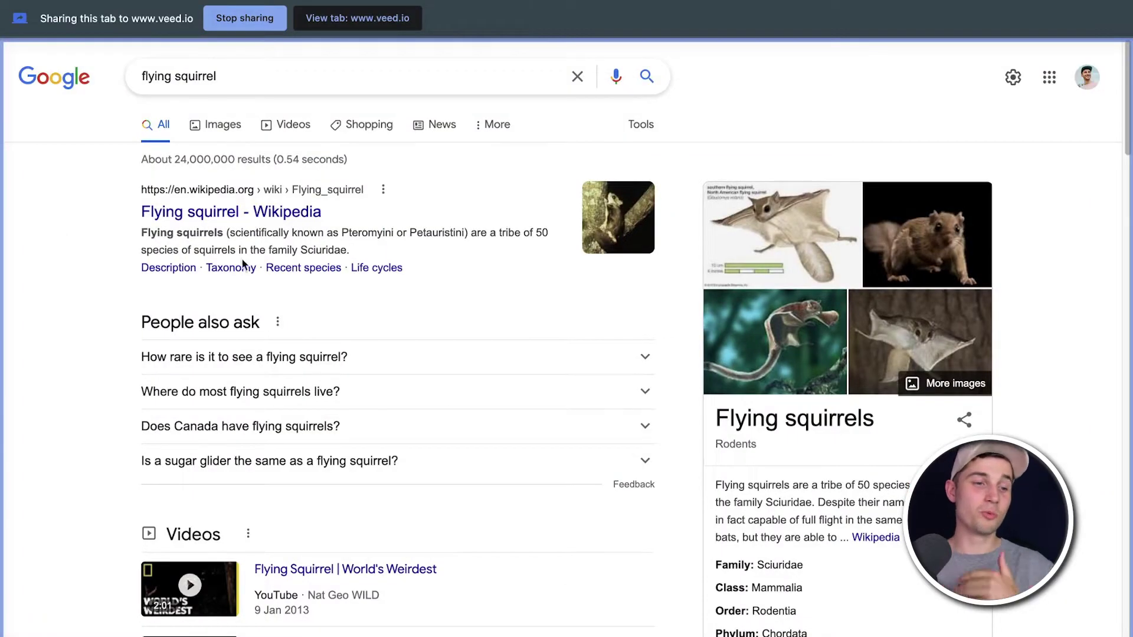
# Record 16 seconds scrolling the flying-squirrel web results and image results, then stop
pyautogui.scroll(-2, 243, 264)
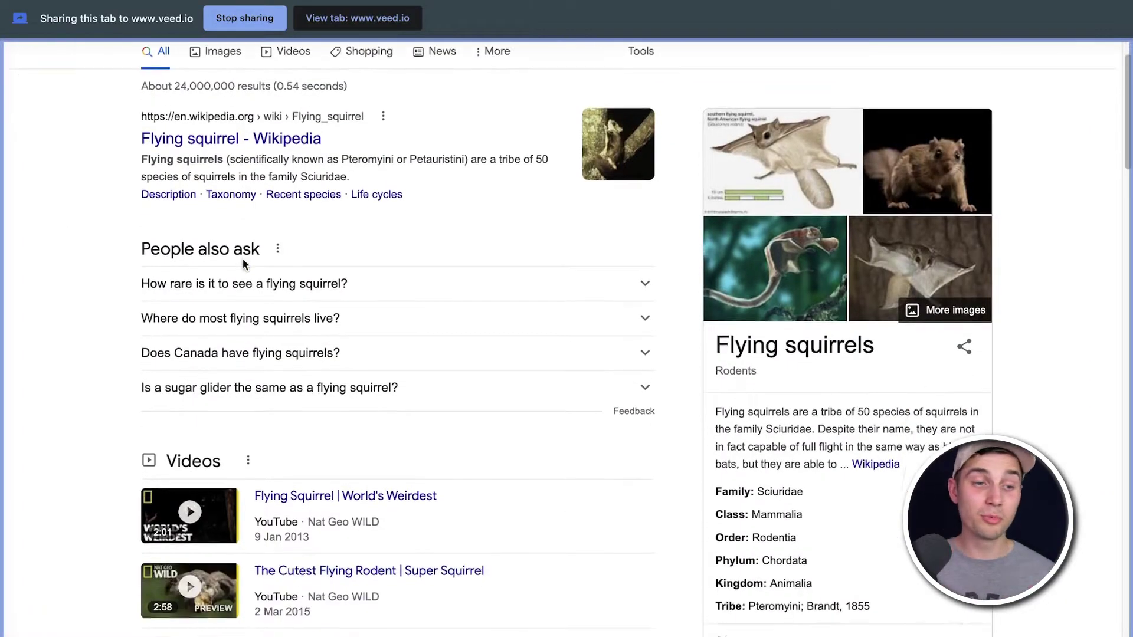
pyautogui.scroll(2, 244, 264)
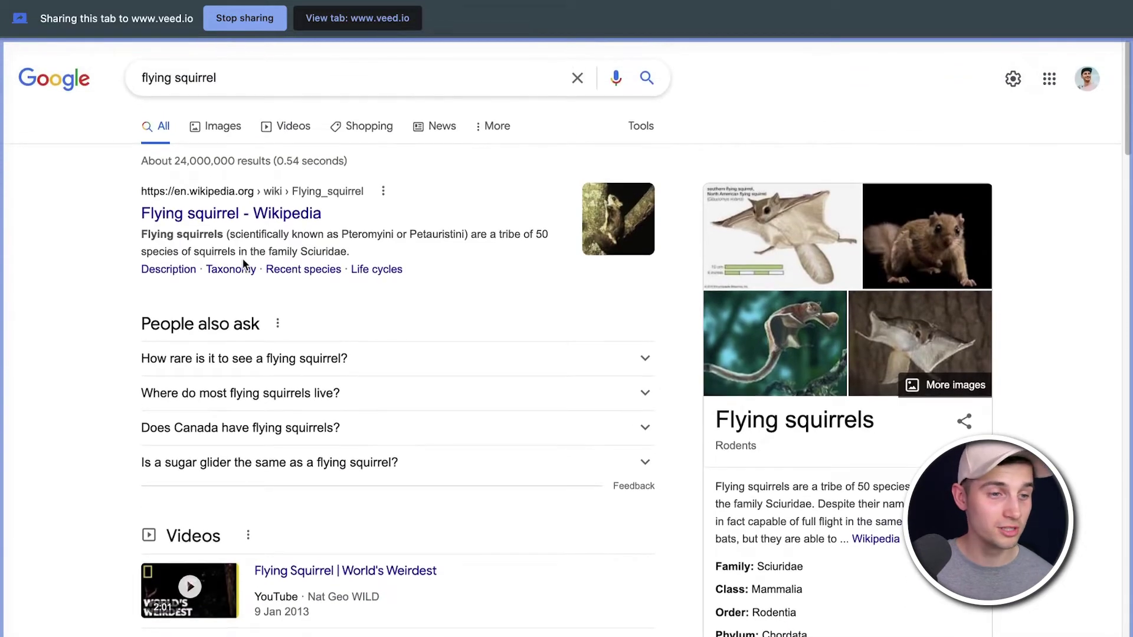
pyautogui.click(233, 125)
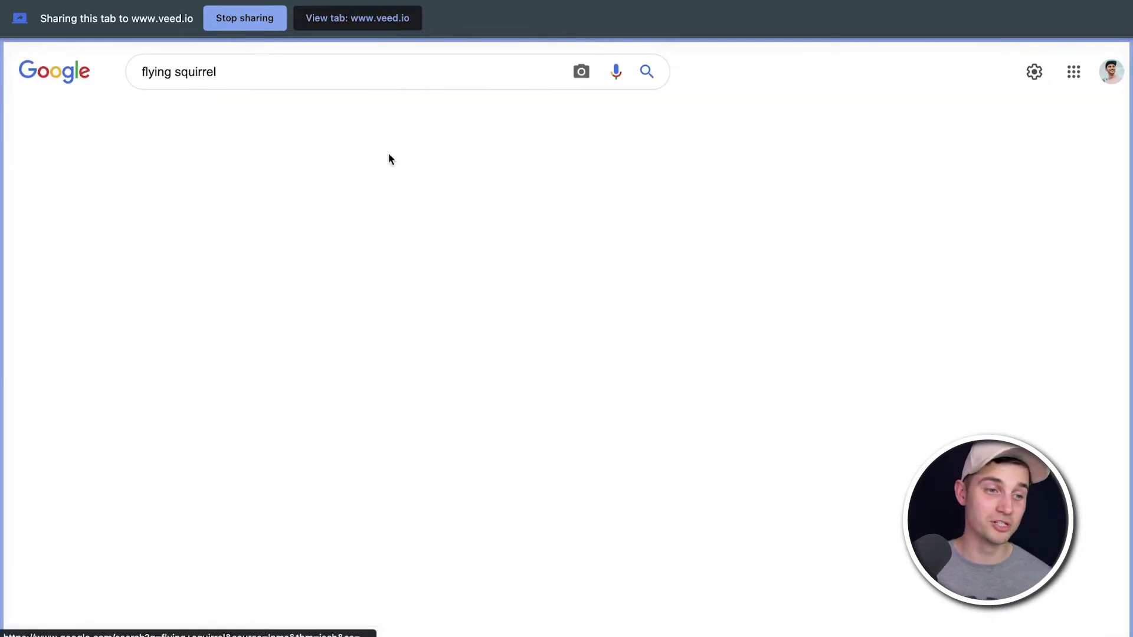
pyautogui.scroll(-2, 492, 301)
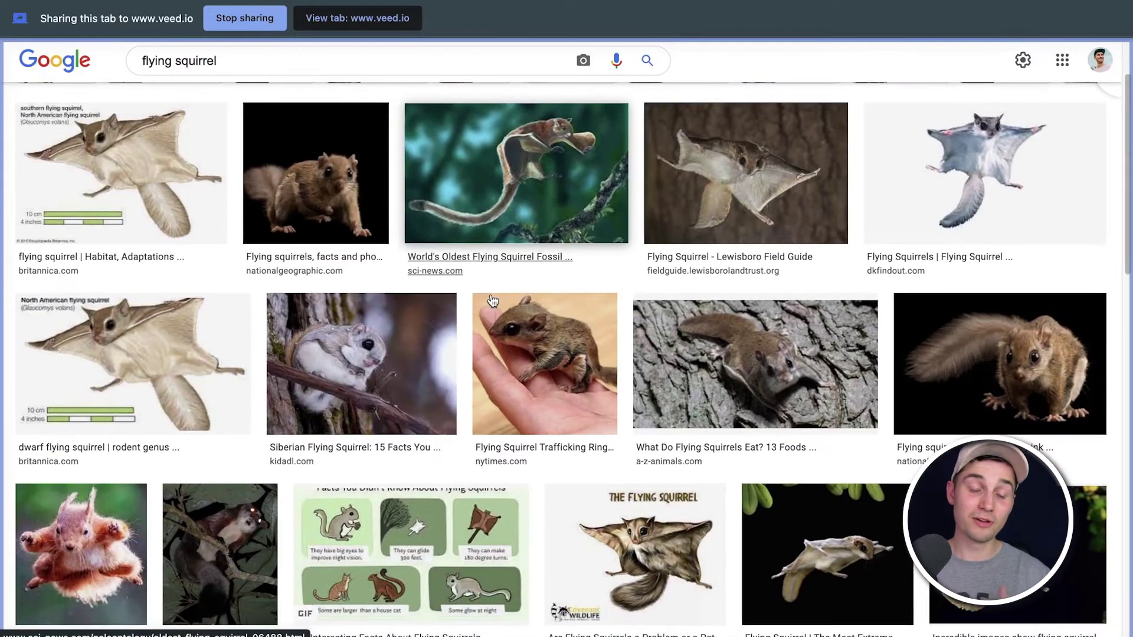
pyautogui.scroll(2, 492, 301)
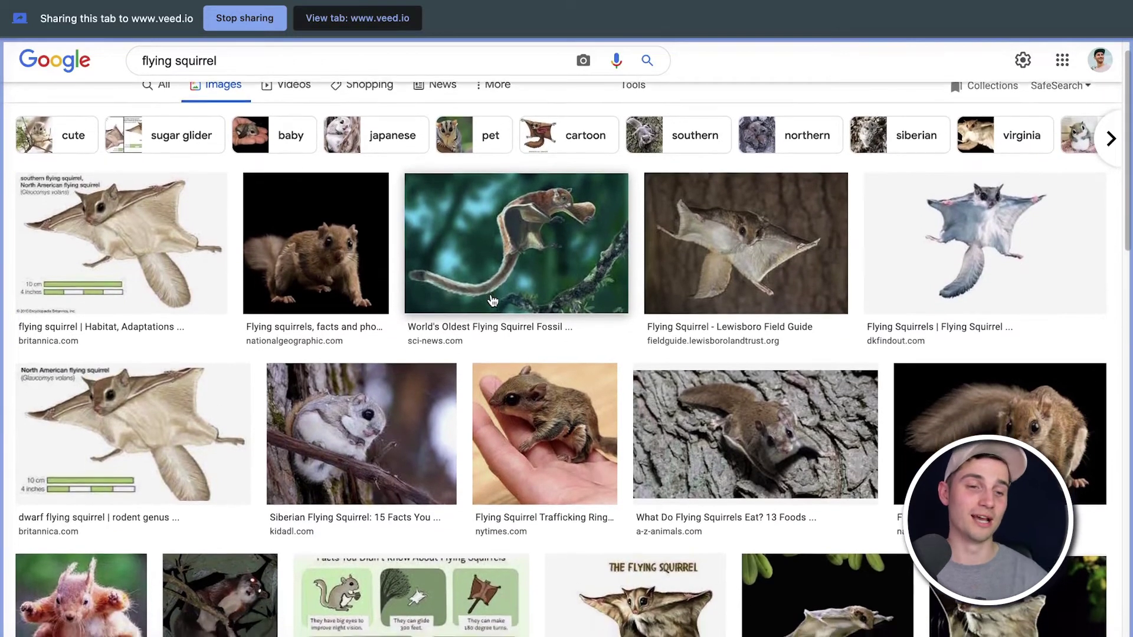
pyautogui.scroll(1, 492, 301)
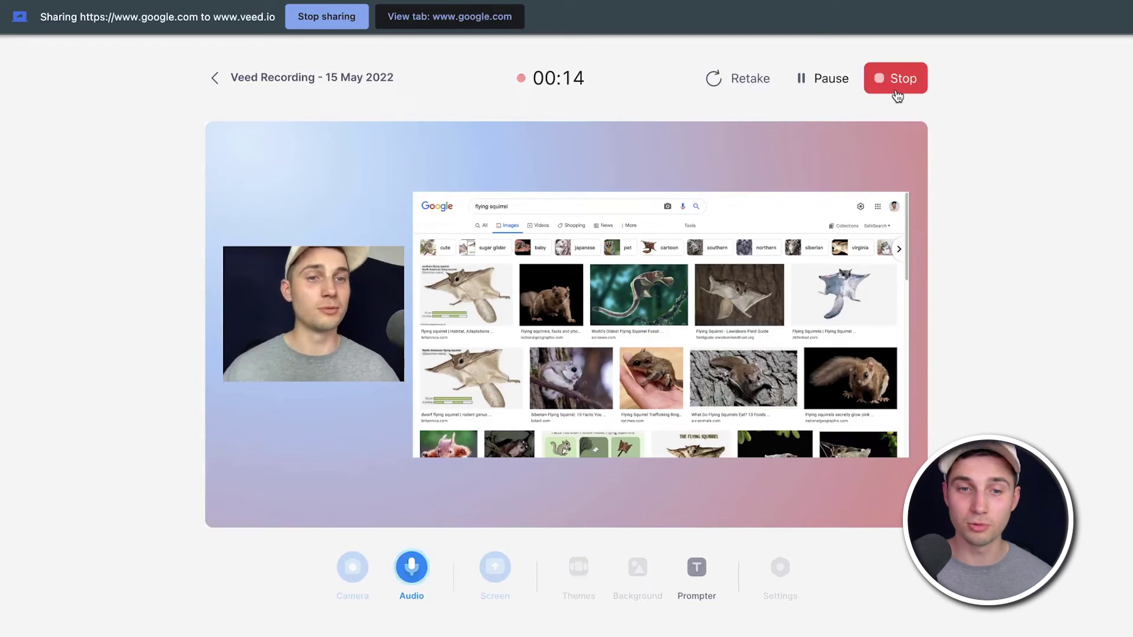
pyautogui.click(897, 95)
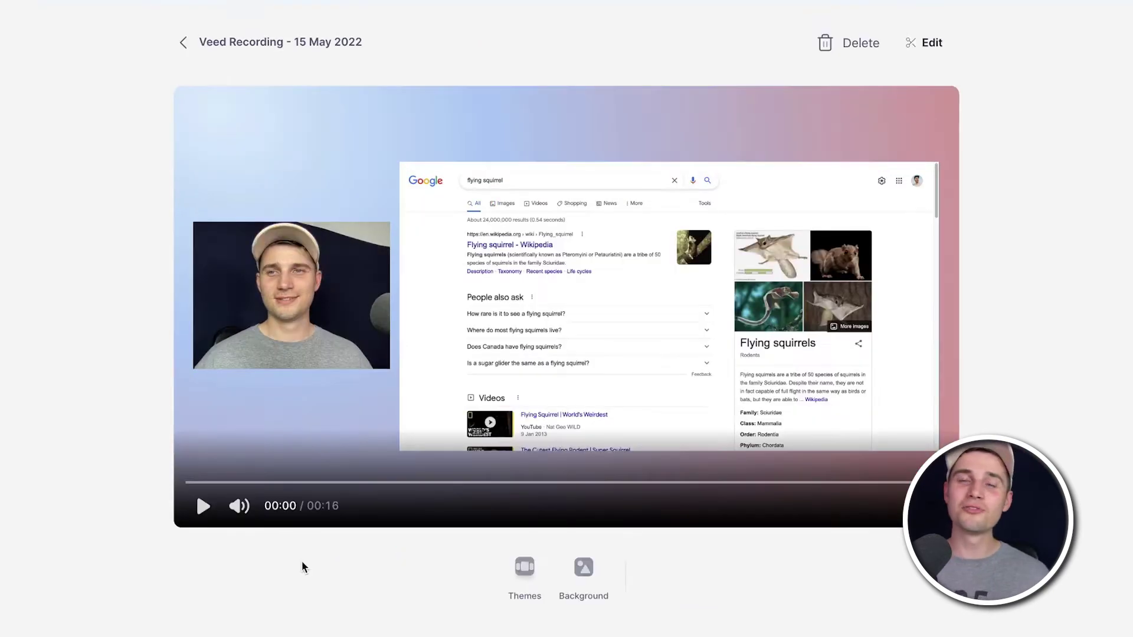
# Play back the finished recording, then open it in the VEED video editor
pyautogui.click(203, 506)
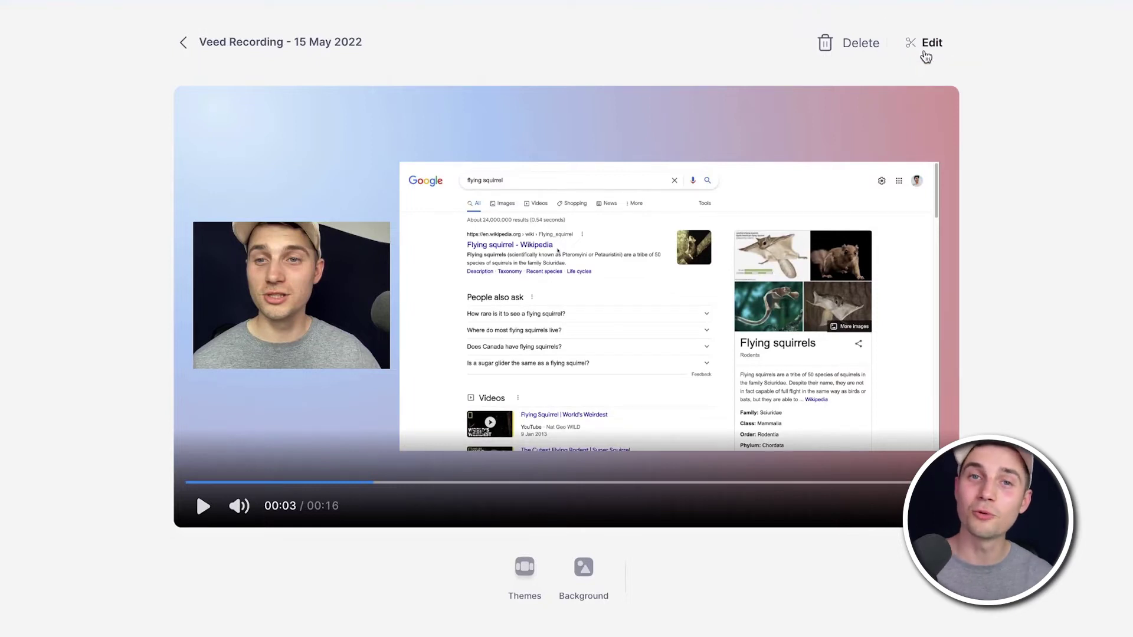
pyautogui.click(926, 44)
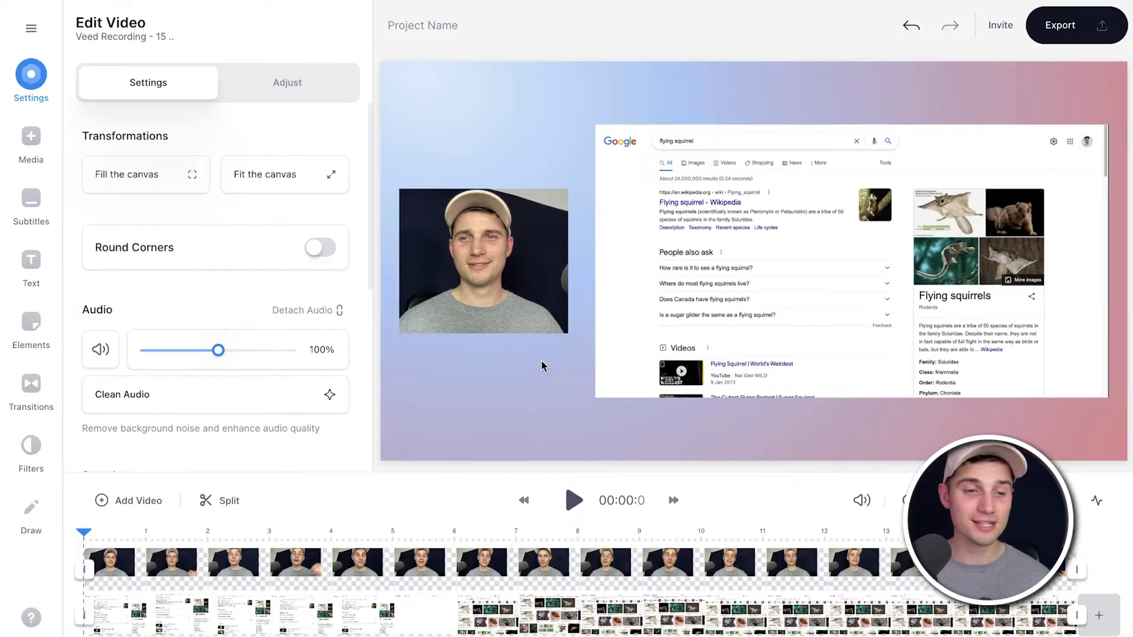
# Enlarge and reposition the webcam clip, and slightly shrink the screen-recording clip
pyautogui.click(521, 276)
pyautogui.moveTo(568, 189); pyautogui.dragTo(569, 158)
pyautogui.click(1089, 142)
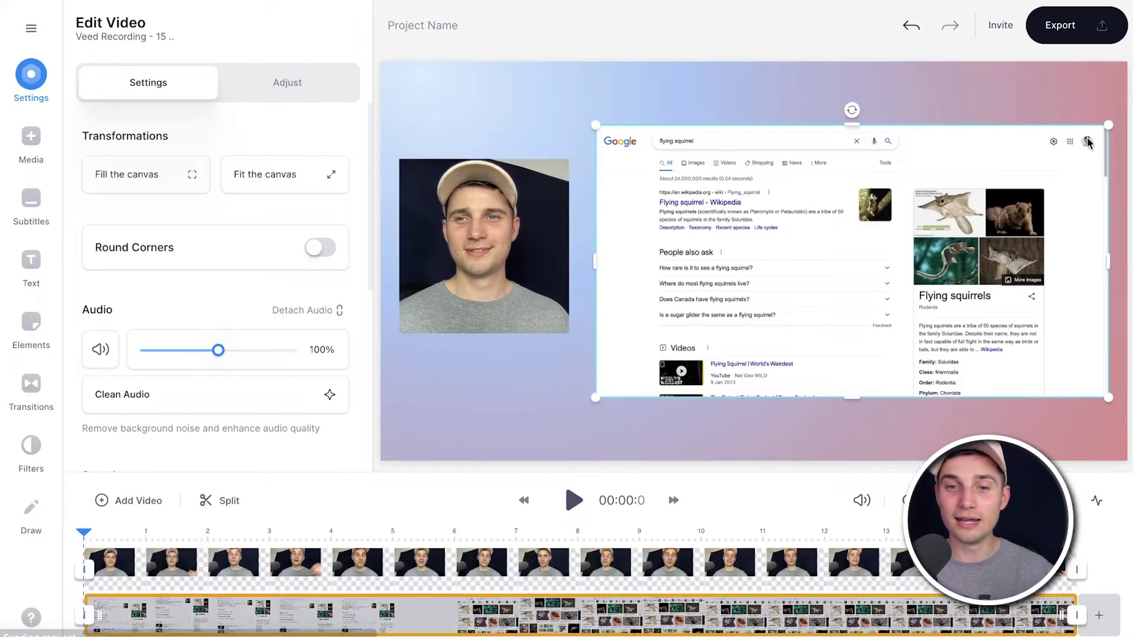
pyautogui.moveTo(1108, 124)
pyautogui.mouseDown()
pyautogui.moveTo(947, 106)
pyautogui.moveTo(1043, 113)
pyautogui.moveTo(1076, 144)
pyautogui.moveTo(1117, 116)
pyautogui.mouseUp()
pyautogui.moveTo(522, 225); pyautogui.dragTo(584, 249)
pyautogui.moveTo(630, 183); pyautogui.dragTo(761, 139)
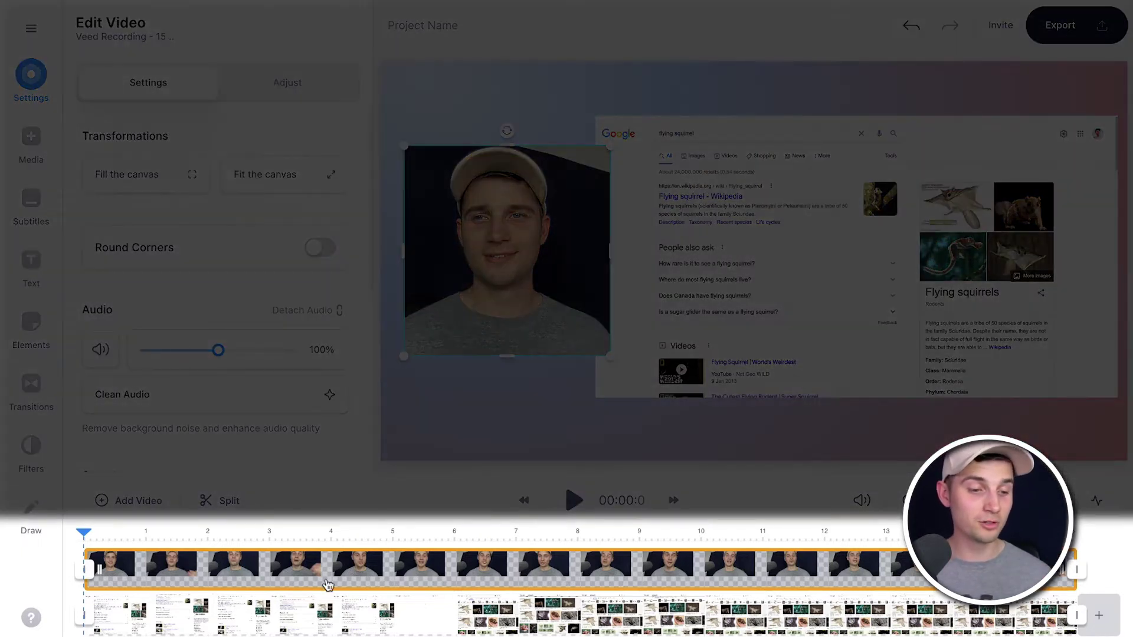
# Play the preview and select the webcam and Google recording clips together
pyautogui.click(319, 622)
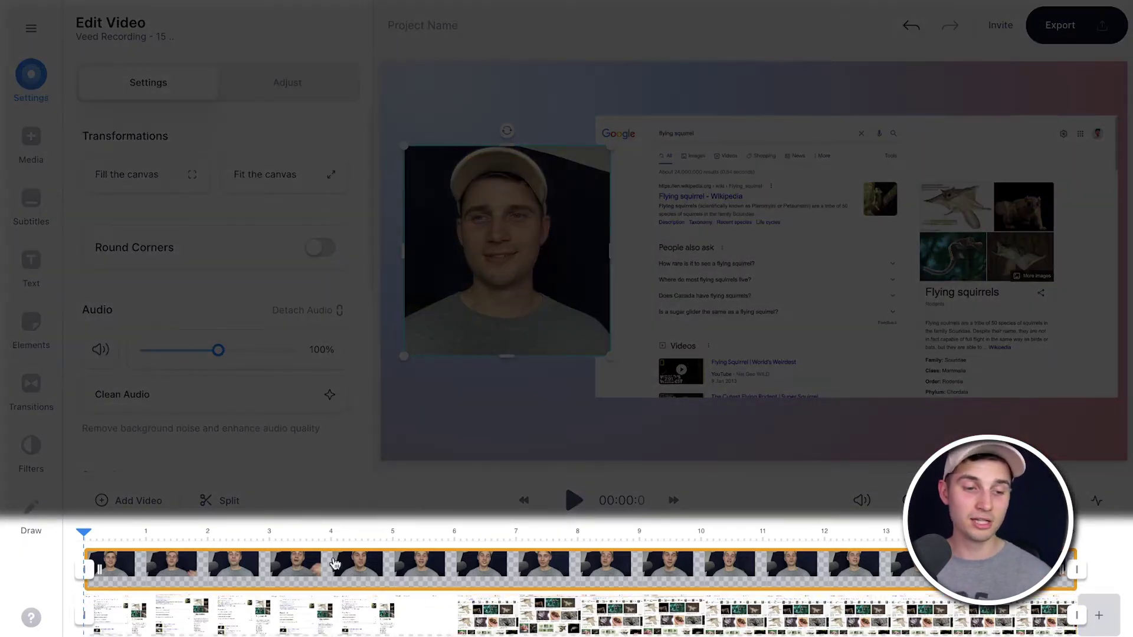
pyautogui.click(651, 588)
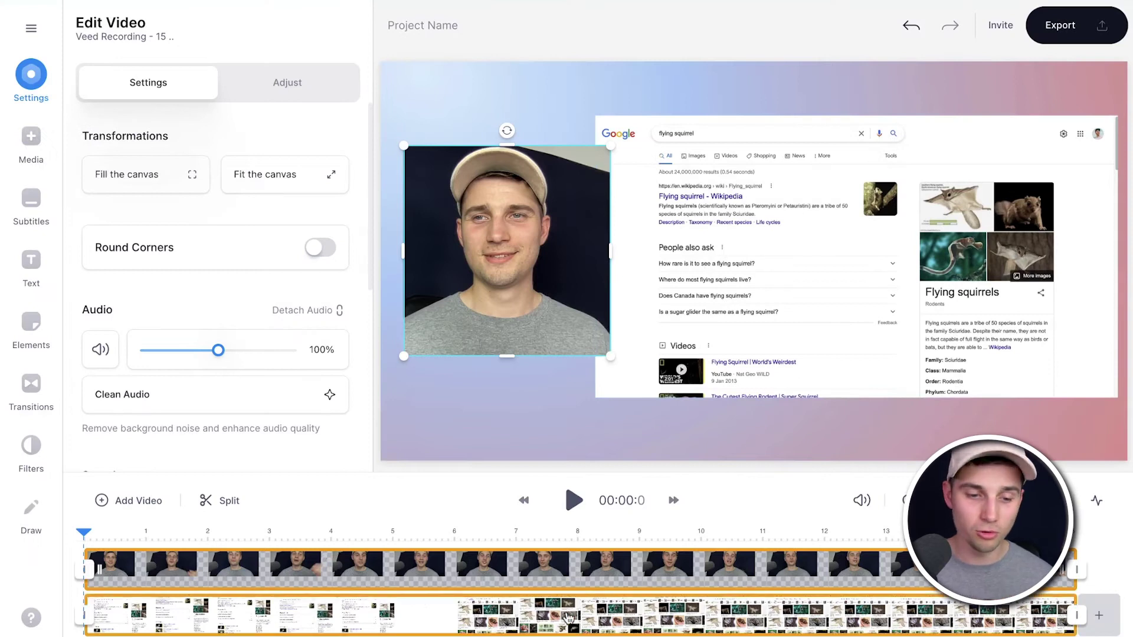
pyautogui.press('space')
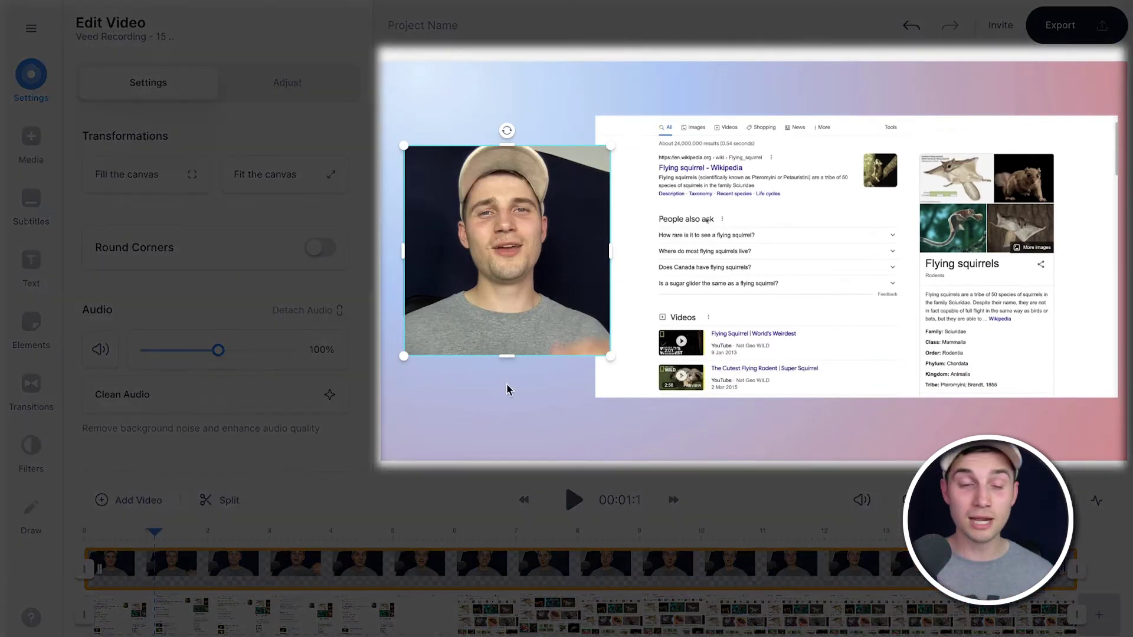
pyautogui.moveTo(503, 387); pyautogui.dragTo(848, 208)
pyautogui.click(660, 418)
pyautogui.click(528, 305)
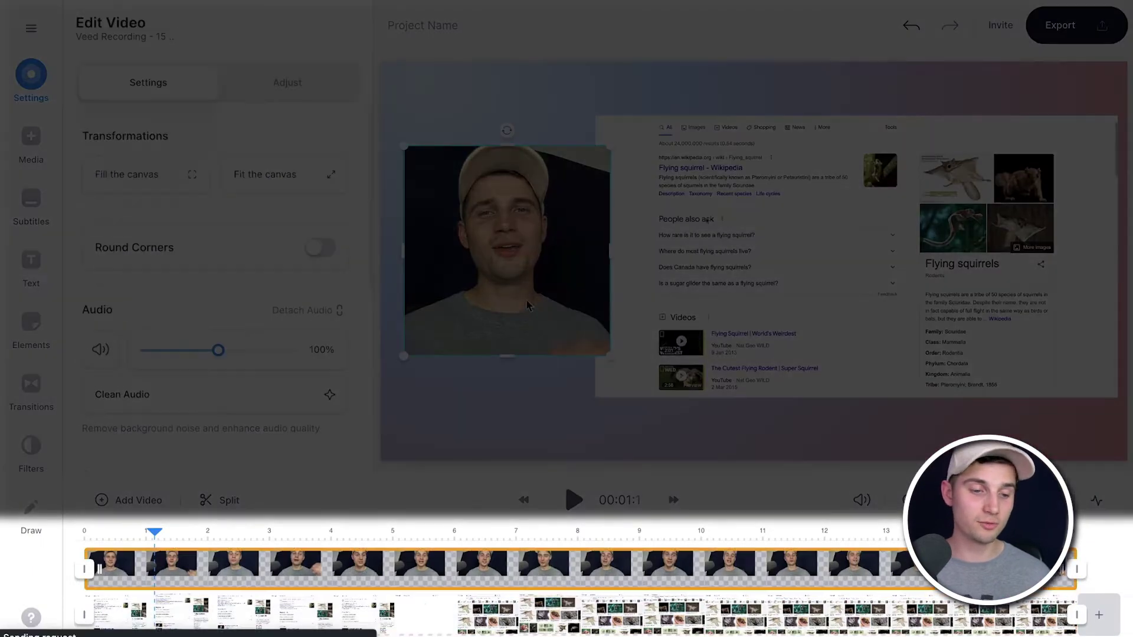
pyautogui.keyDown('shift'); pyautogui.click(413, 614); pyautogui.keyUp('shift')
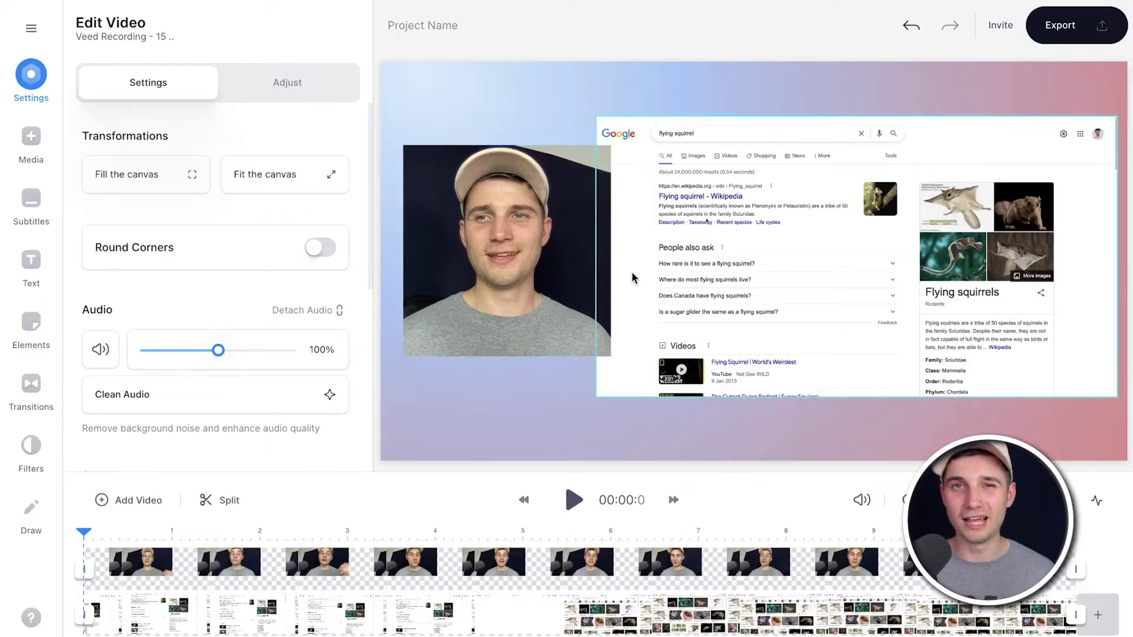
# Stretch the Google search recording to nearly fill the canvas
pyautogui.click(548, 253)
pyautogui.click(619, 239)
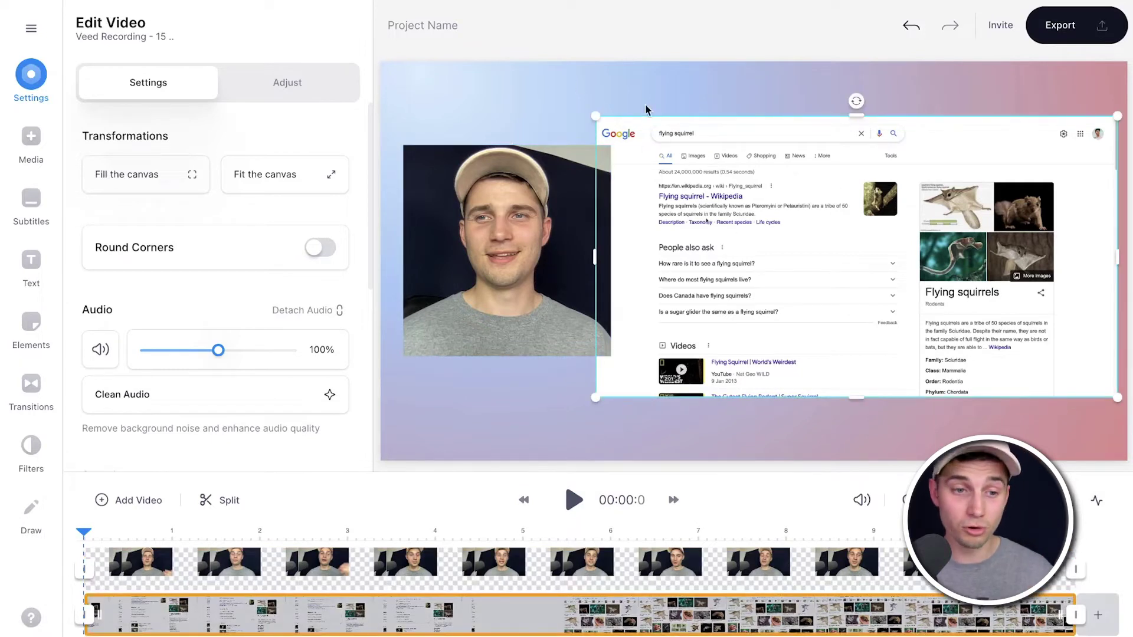
pyautogui.moveTo(596, 116); pyautogui.dragTo(382, 60)
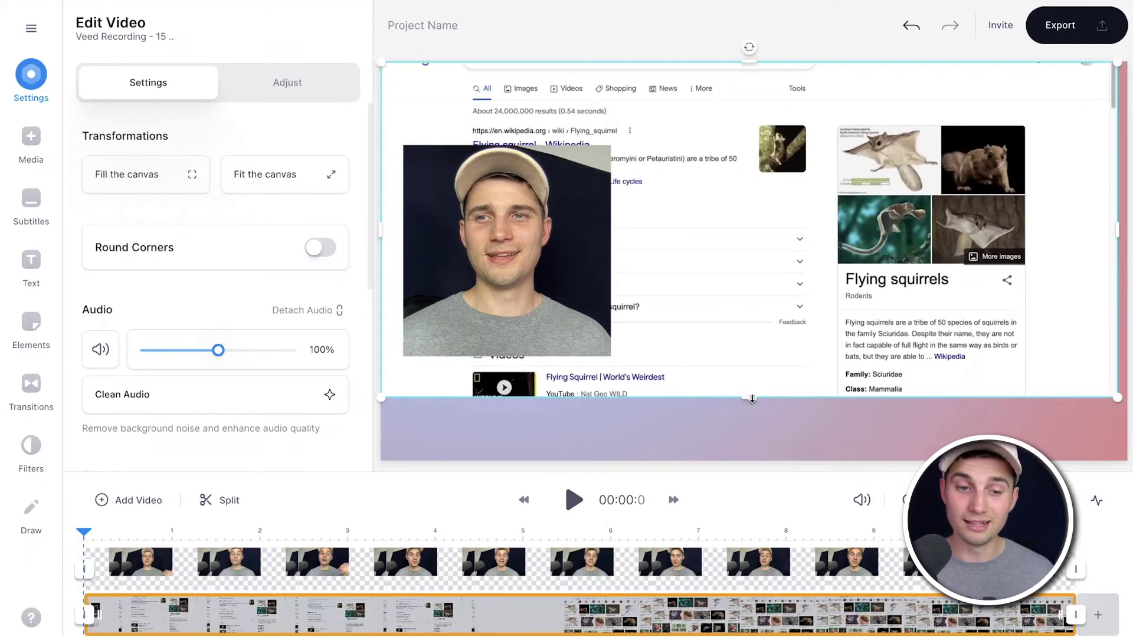
pyautogui.moveTo(752, 399); pyautogui.dragTo(754, 461)
# Resize the webcam clip smaller and place it in the lower-right corner
pyautogui.click(517, 207)
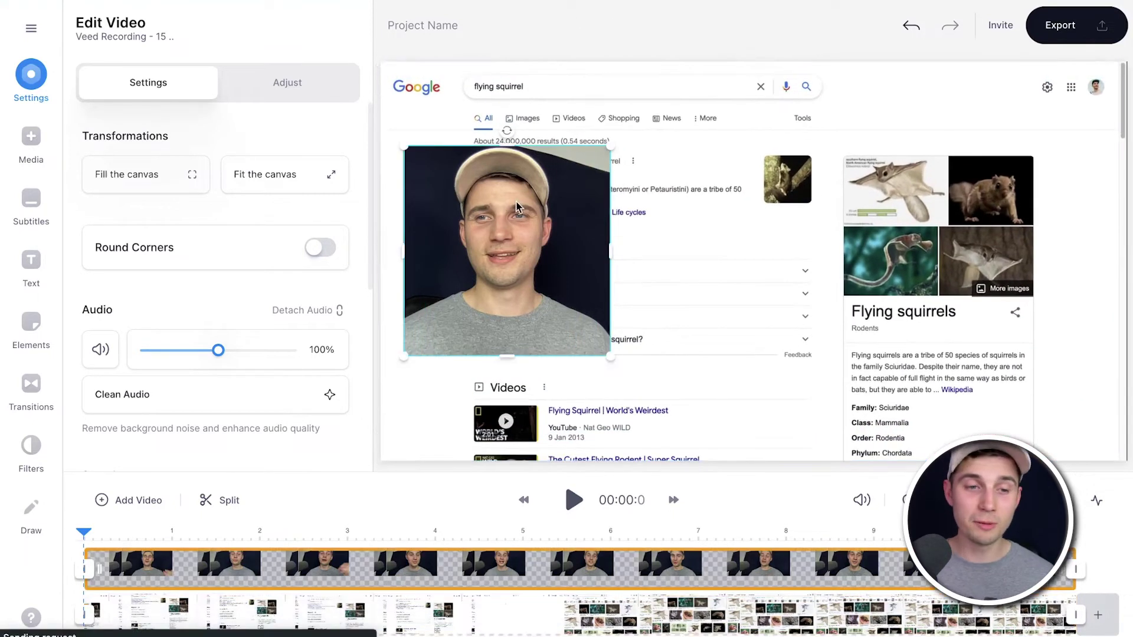
pyautogui.moveTo(613, 143); pyautogui.dragTo(814, 120)
pyautogui.moveTo(526, 193); pyautogui.dragTo(741, 208)
pyautogui.moveTo(1028, 137); pyautogui.dragTo(828, 154)
pyautogui.moveTo(740, 202); pyautogui.dragTo(966, 279)
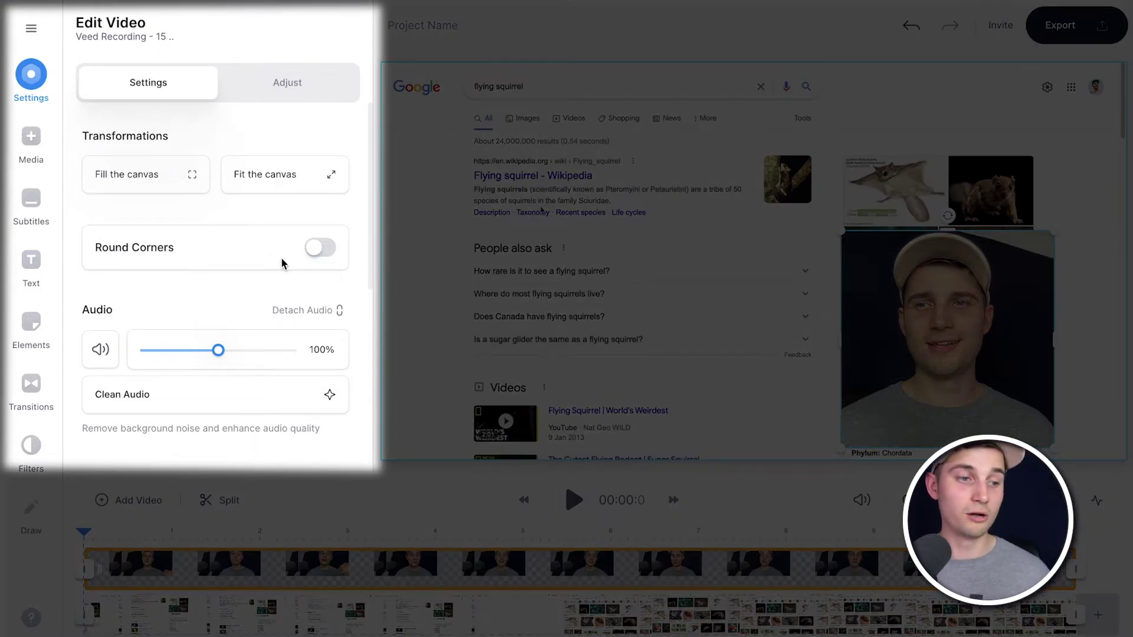
# Turn on Round Corners for the webcam and set the radius to 100, making it a circle
pyautogui.click(321, 248)
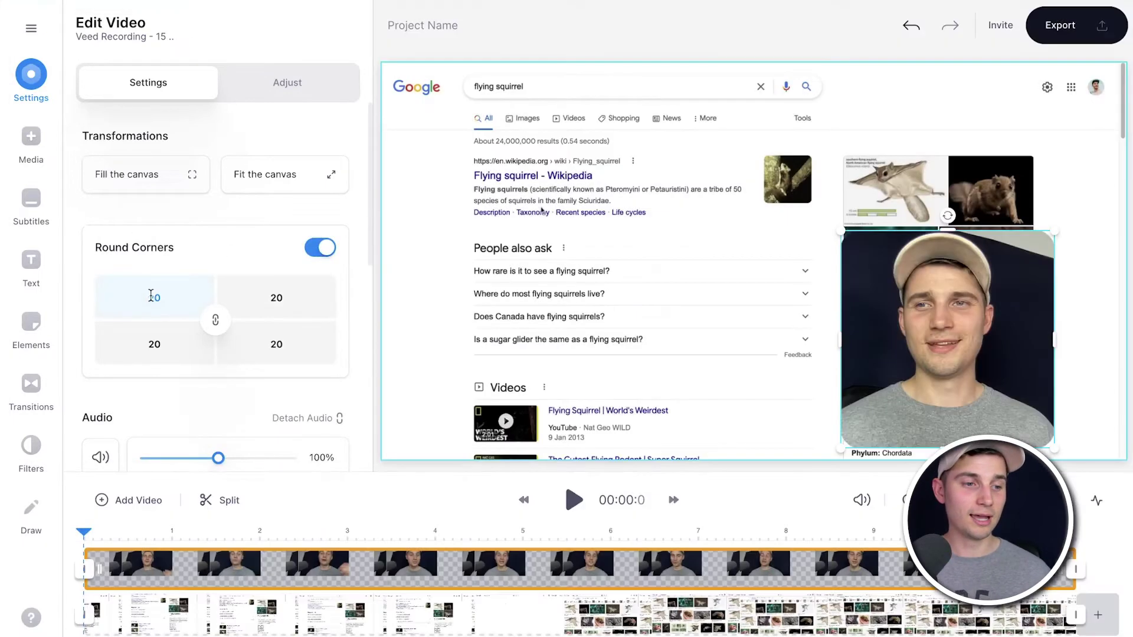
pyautogui.moveTo(140, 297); pyautogui.dragTo(256, 297)
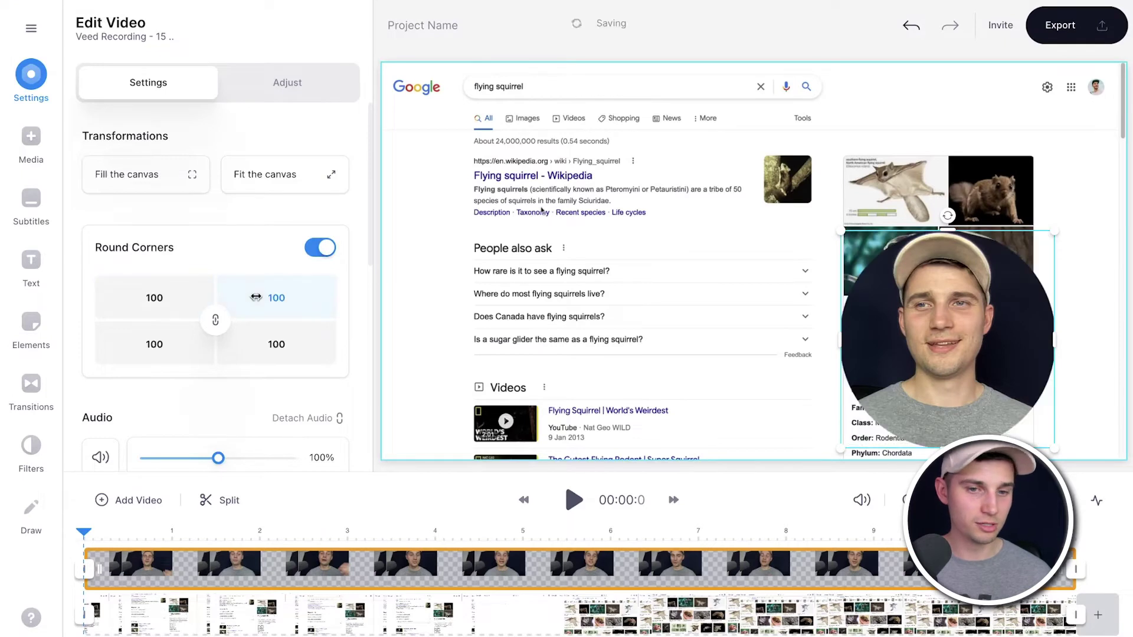
pyautogui.moveTo(1055, 231)
pyautogui.mouseDown()
pyautogui.moveTo(995, 310)
pyautogui.moveTo(1062, 249)
pyautogui.moveTo(1059, 237)
pyautogui.moveTo(1013, 265)
pyautogui.moveTo(1069, 226)
pyautogui.mouseUp()
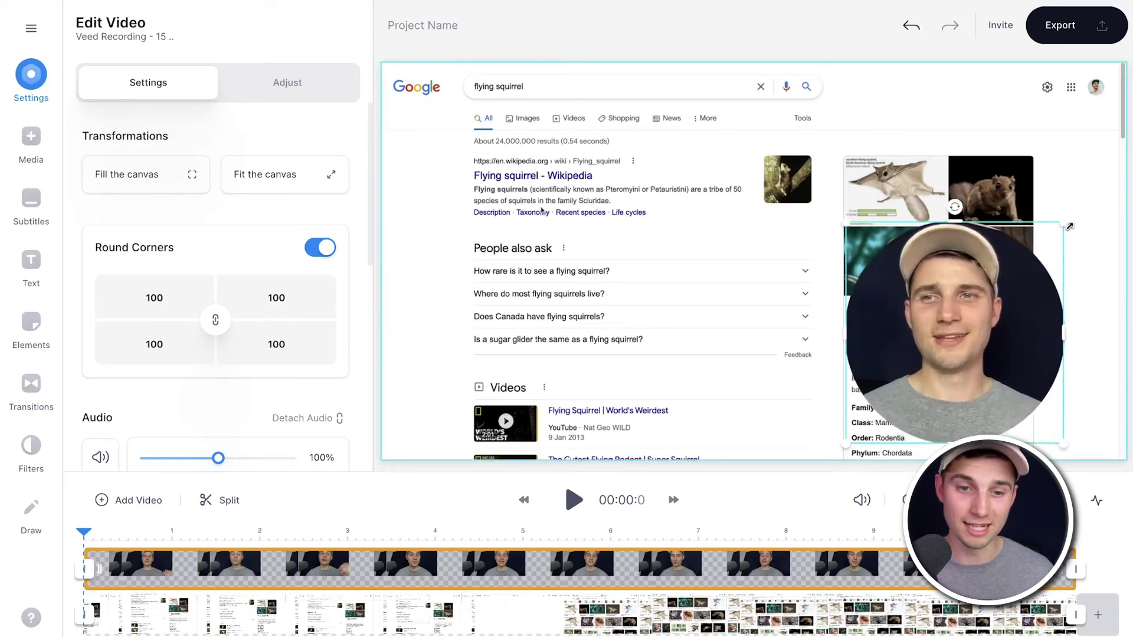
# Play from about 0.8 s and move the webcam circle to the upper left
pyautogui.click(155, 532)
pyautogui.press('space')
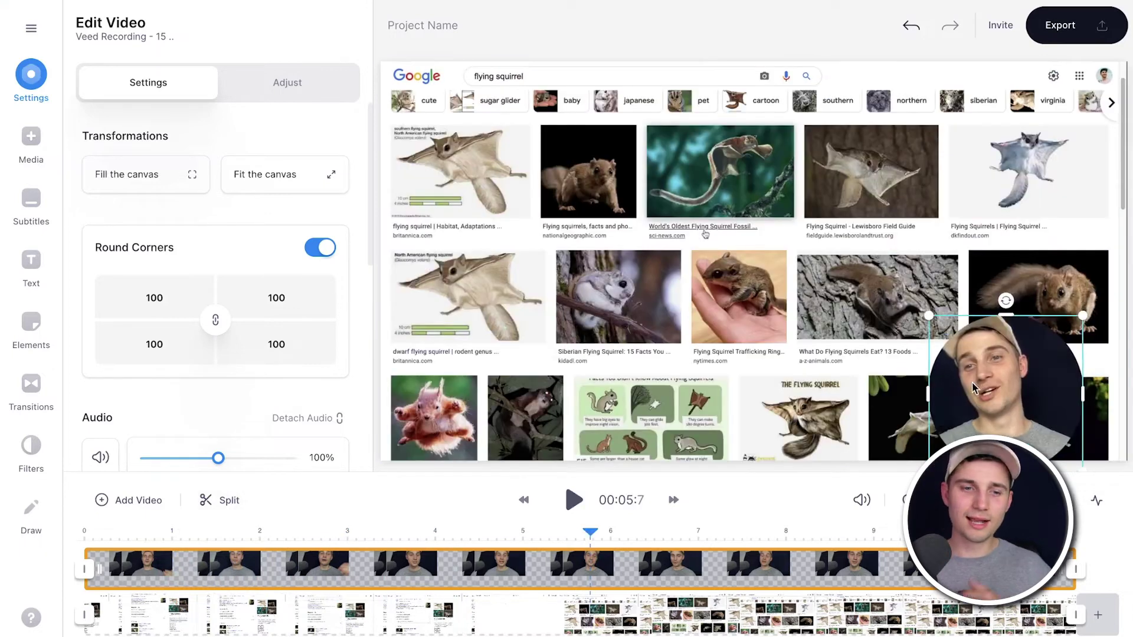
pyautogui.moveTo(972, 381); pyautogui.dragTo(461, 244)
# Shrink the Google screen recording by its corner back onto the gradient background
pyautogui.click(422, 82)
pyautogui.moveTo(382, 64); pyautogui.dragTo(714, 282)
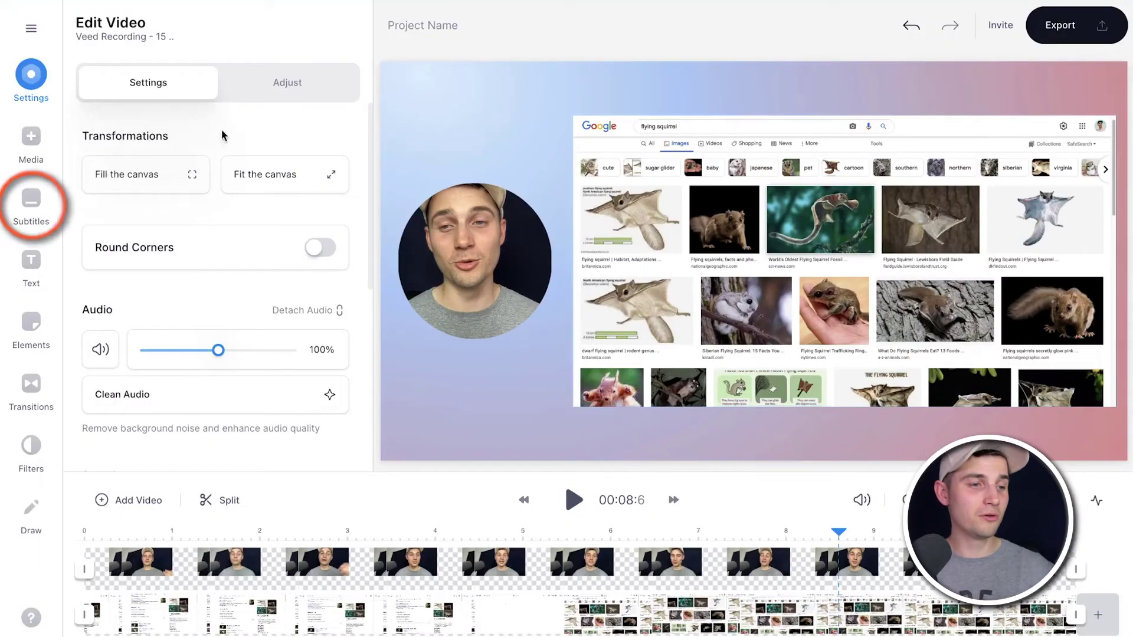
pyautogui.click(45, 203)
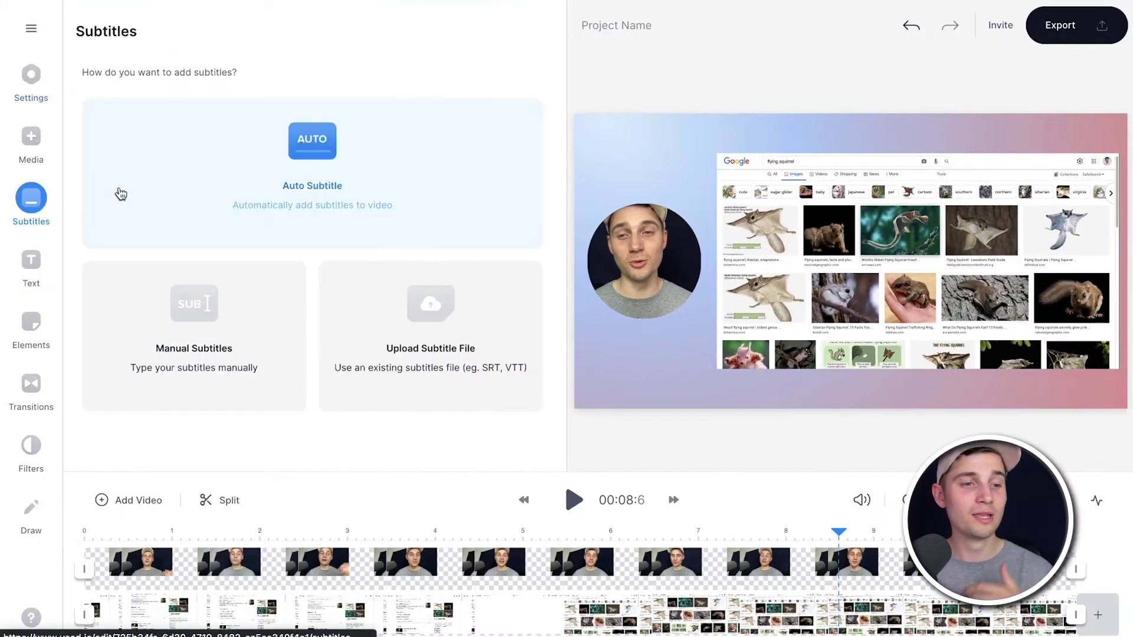
# Auto-generate subtitles in English for the 15 May 2022 Veed Recording
pyautogui.click(308, 223)
pyautogui.click(294, 189)
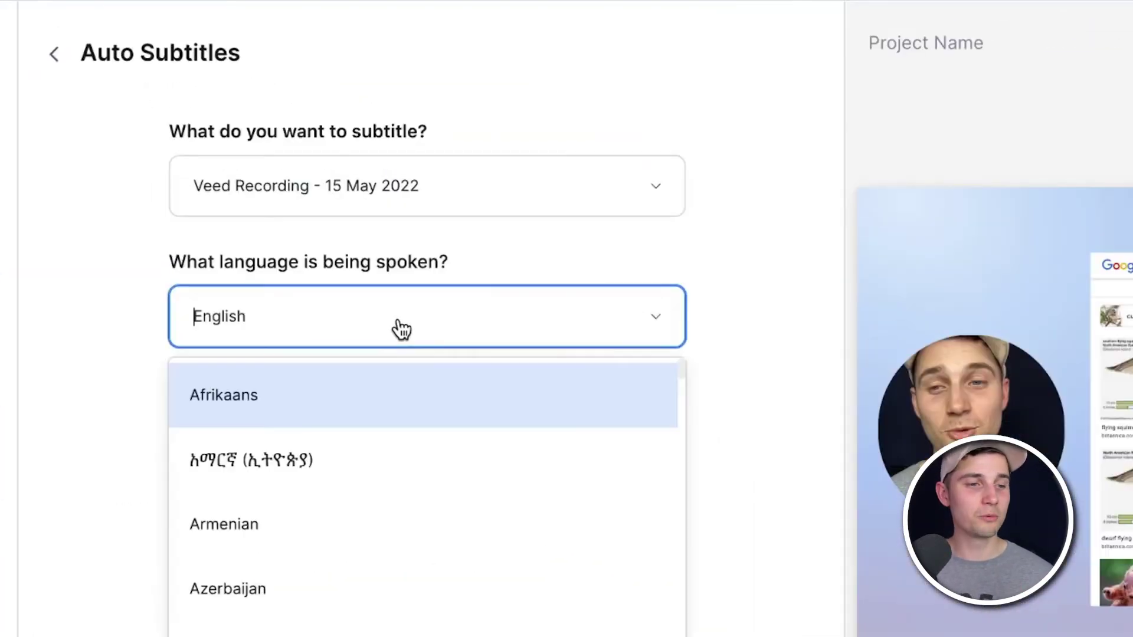
pyautogui.click(397, 319)
pyautogui.click(423, 180)
pyautogui.click(413, 264)
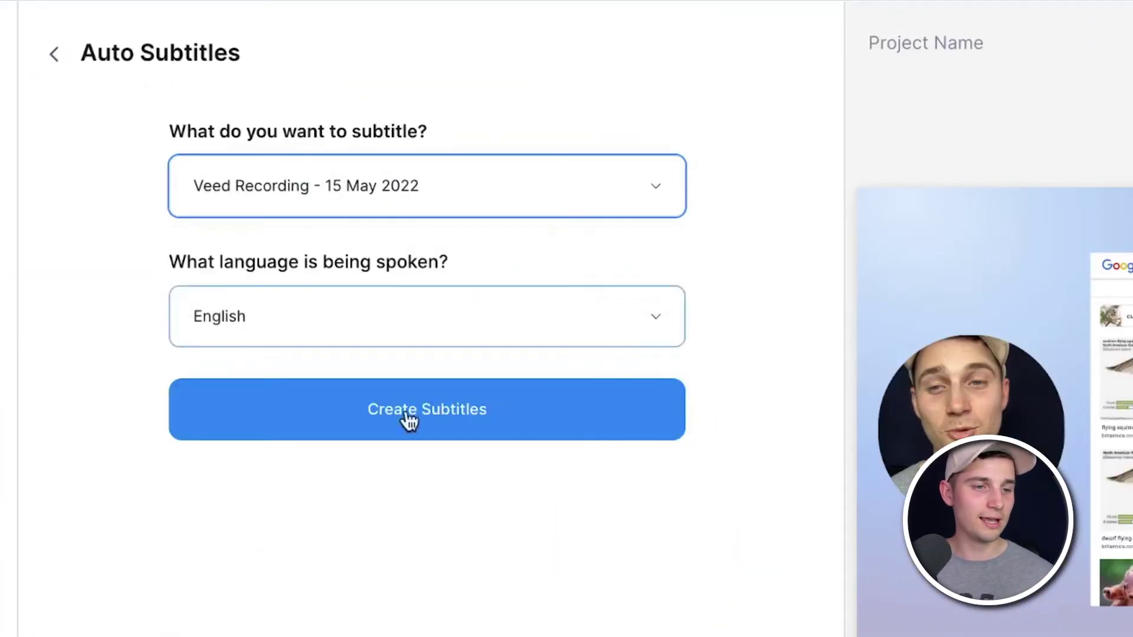
pyautogui.click(497, 440)
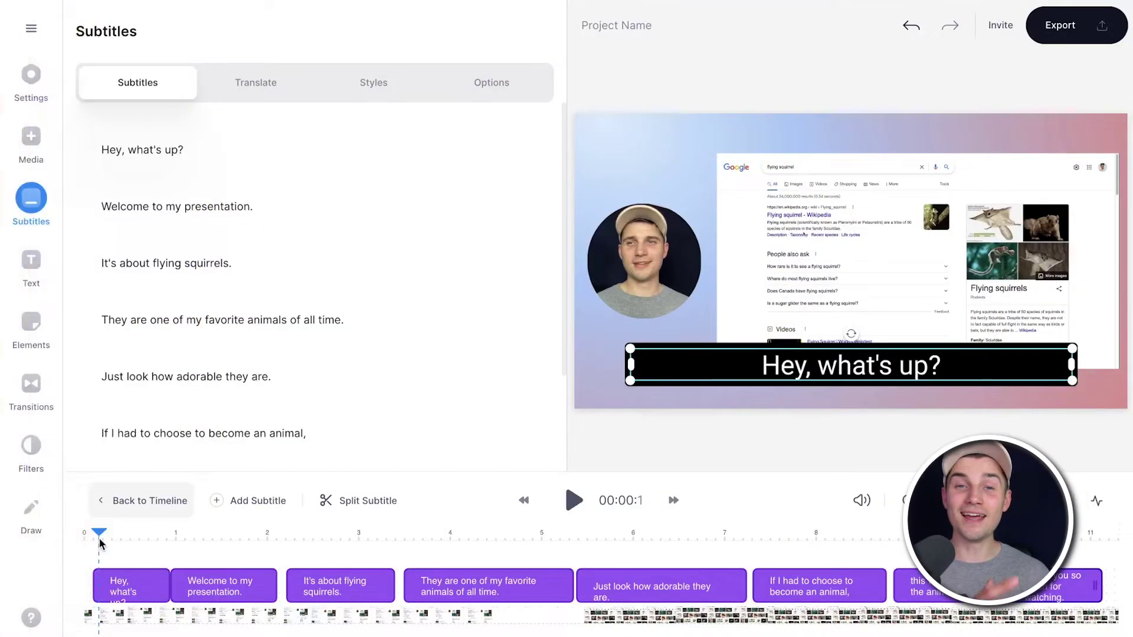
pyautogui.press('space')
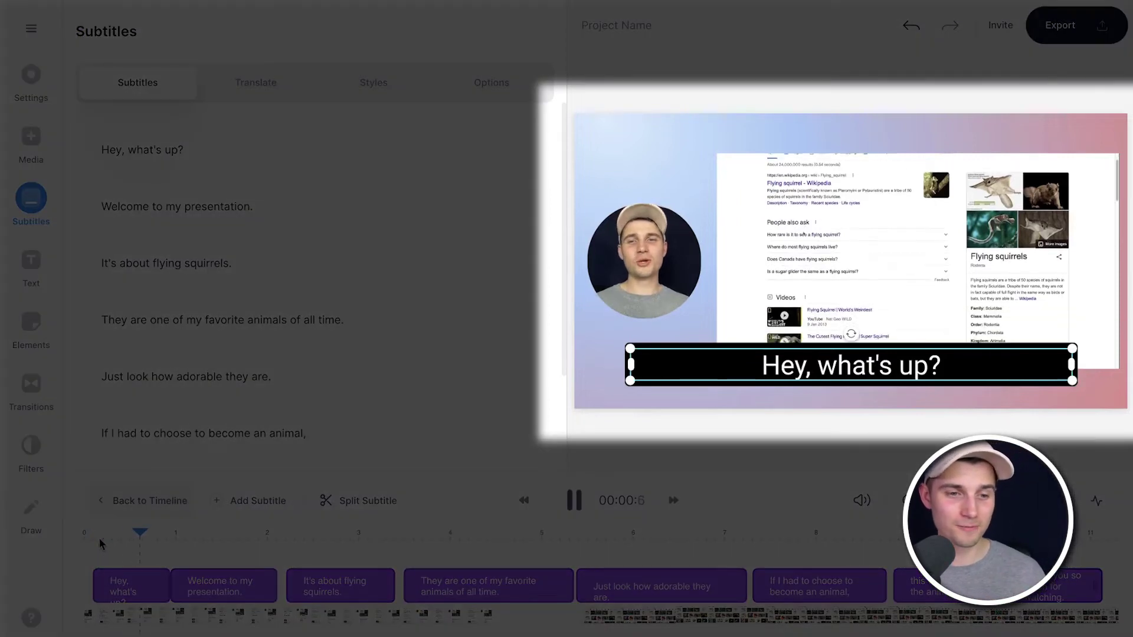
pyautogui.press('space')
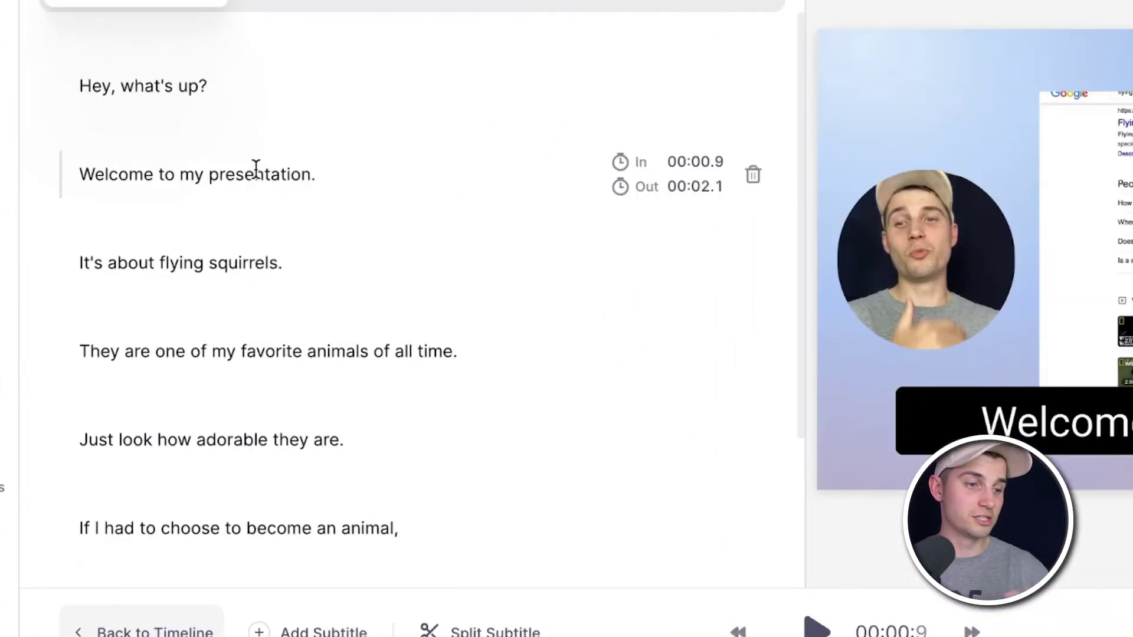
pyautogui.doubleClick(214, 204)
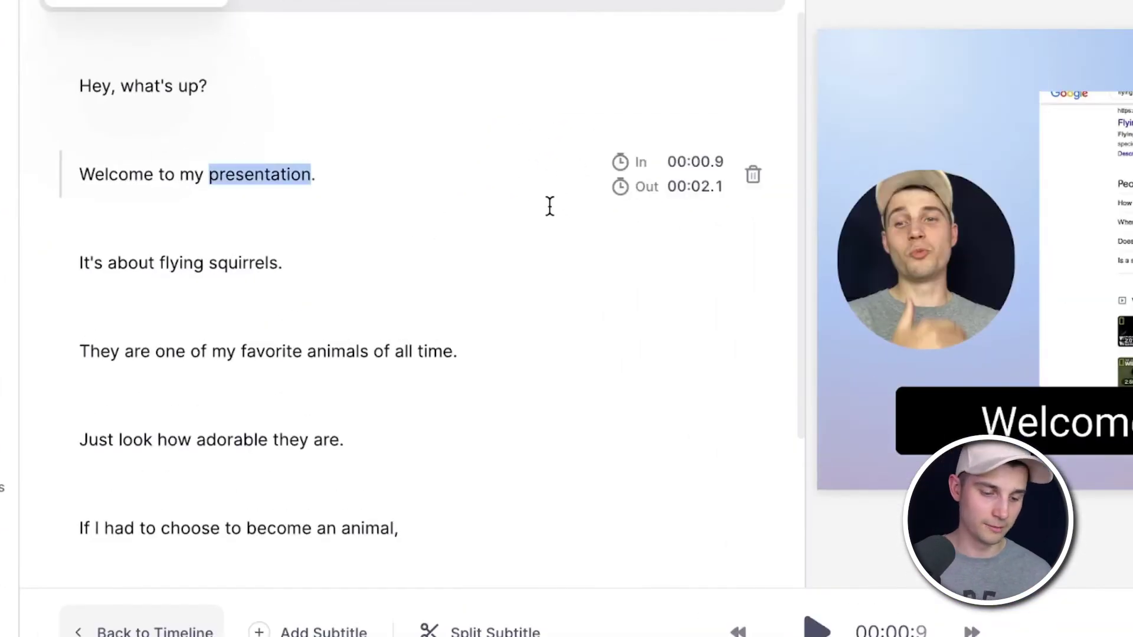
pyautogui.write('video')
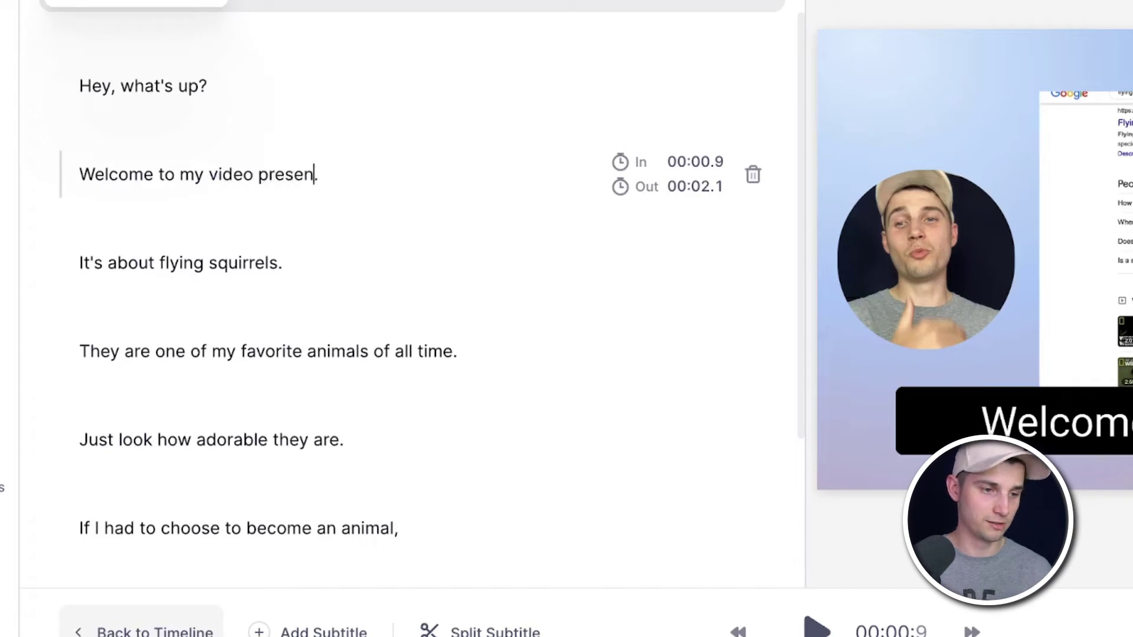
pyautogui.hotkey('ctrl', 'z')
pyautogui.moveTo(334, 220)
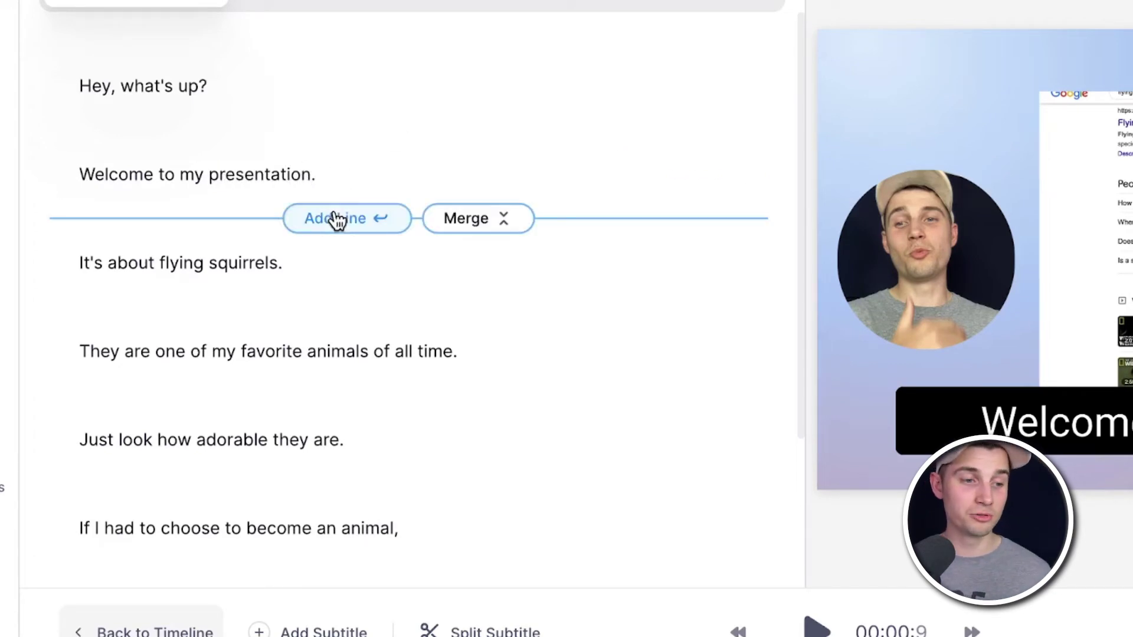
pyautogui.click(439, 220)
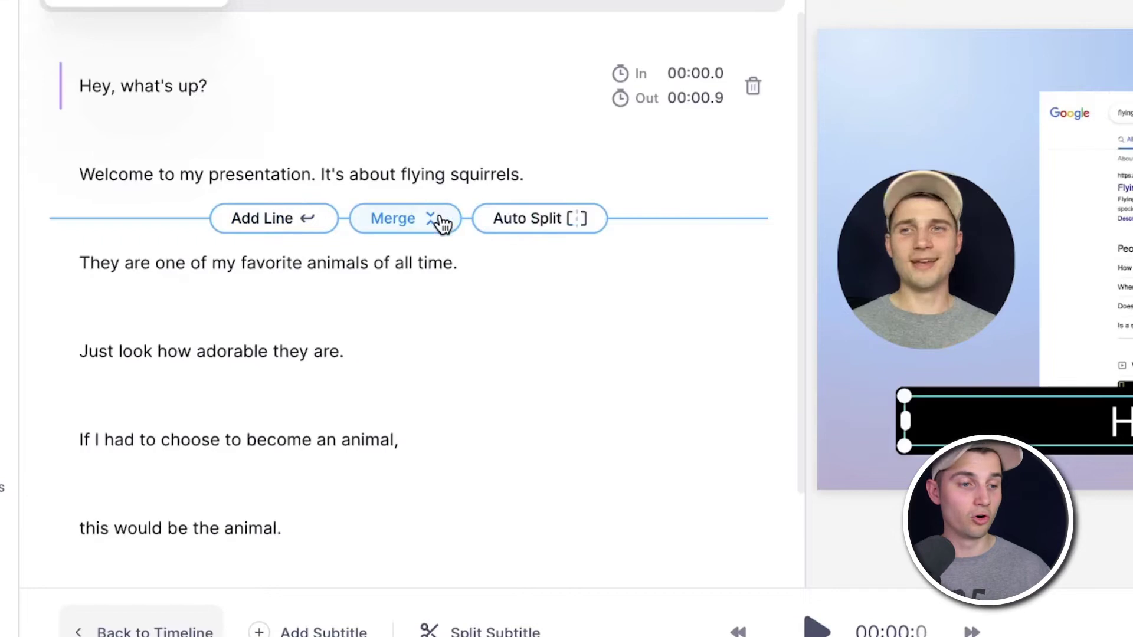
pyautogui.hotkey('ctrl', 'z')
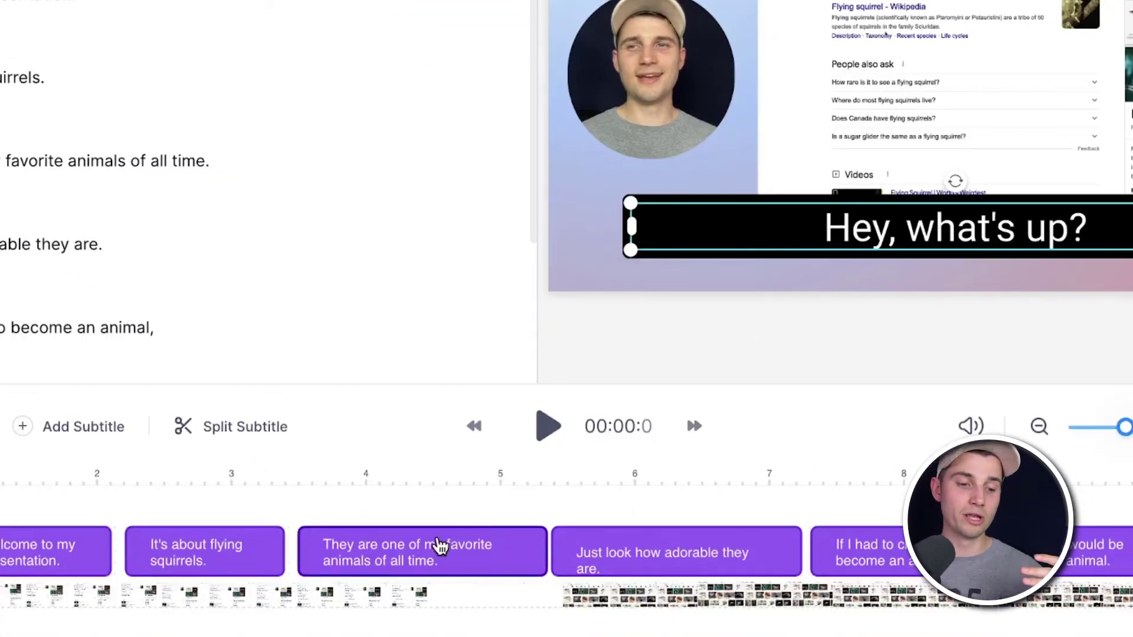
pyautogui.click(440, 546)
pyautogui.moveTo(531, 552); pyautogui.dragTo(461, 584)
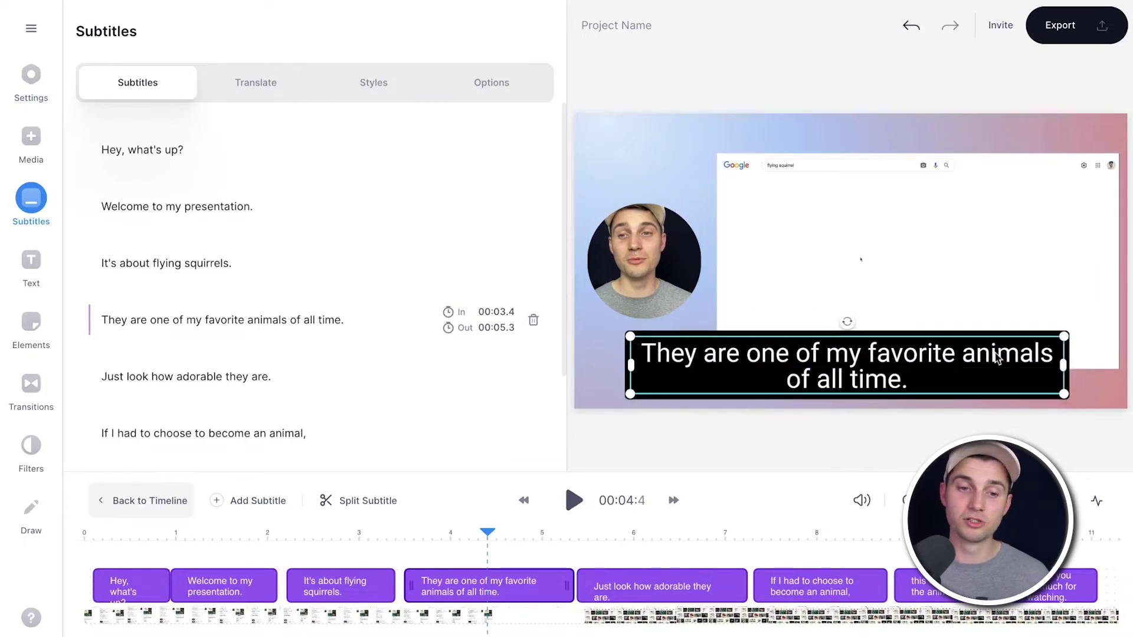
pyautogui.moveTo(848, 322); pyautogui.dragTo(847, 324)
pyautogui.click(389, 89)
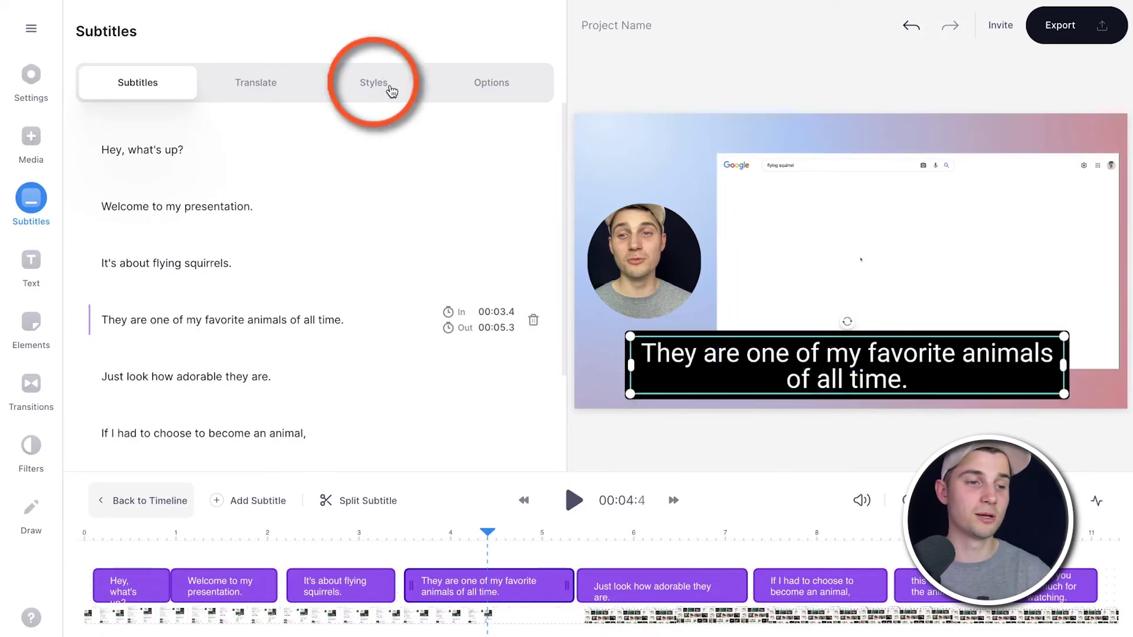
# Set the subtitle font to Lemon at 30px
pyautogui.click(207, 181)
pyautogui.click(174, 401)
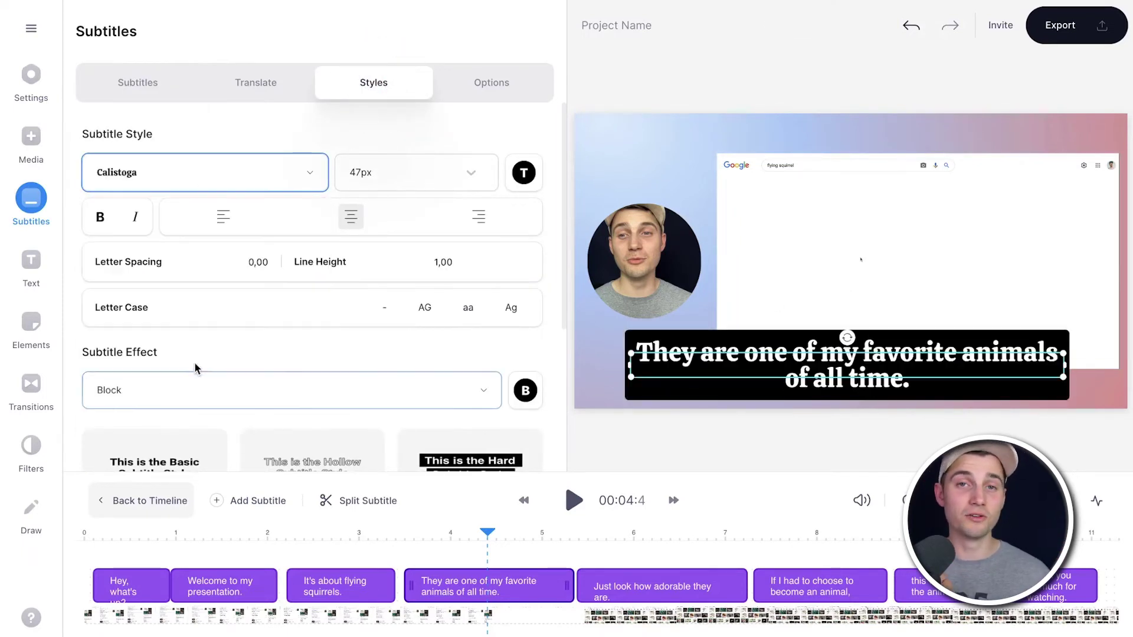
pyautogui.click(416, 172)
pyautogui.click(413, 308)
# Give the subtitle an orange block background
pyautogui.click(878, 291)
pyautogui.click(808, 404)
pyautogui.click(525, 390)
pyautogui.moveTo(543, 311); pyautogui.dragTo(523, 312)
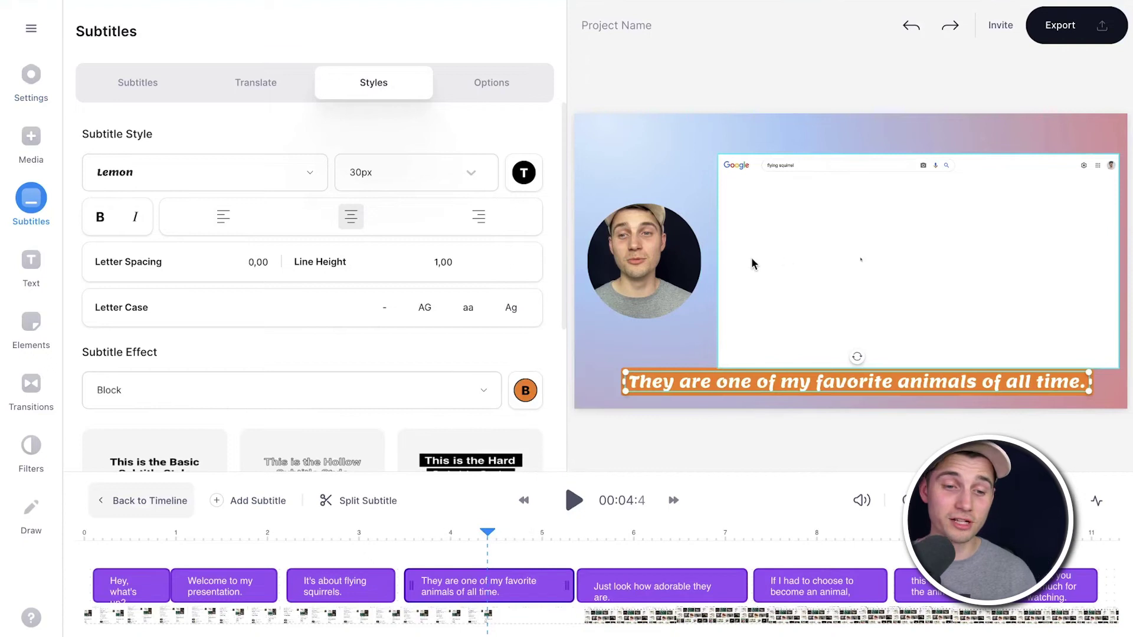
pyautogui.click(806, 216)
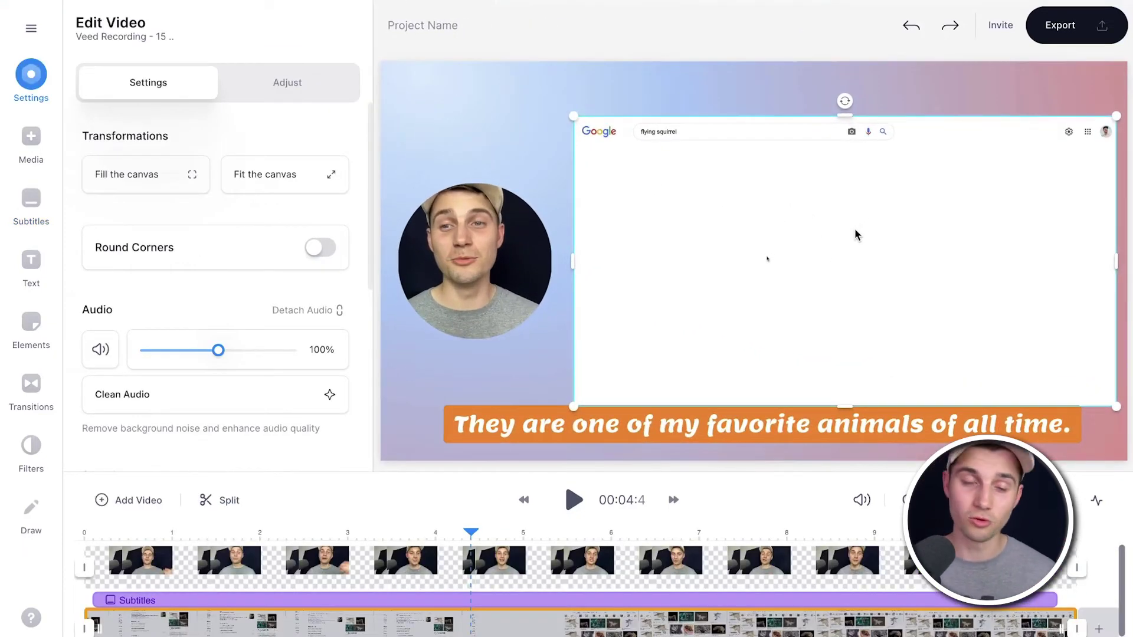
# Move the screen recording, round webcam and subtitle upward on the canvas
pyautogui.moveTo(854, 234); pyautogui.dragTo(851, 190)
pyautogui.moveTo(496, 260); pyautogui.dragTo(494, 211)
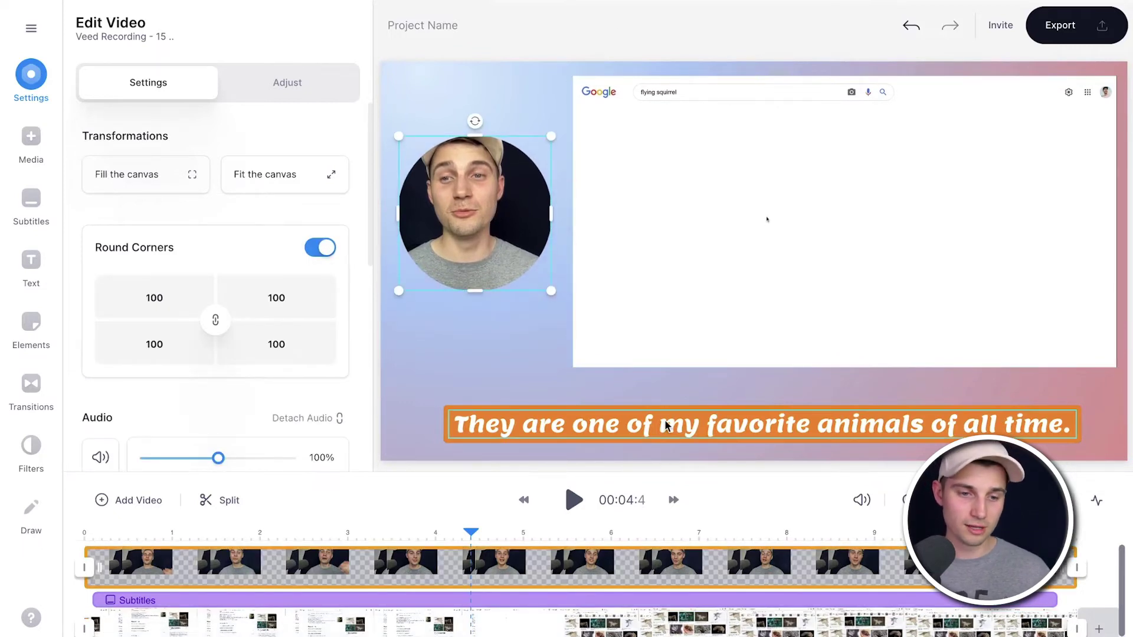
pyautogui.click(668, 431)
pyautogui.moveTo(792, 383); pyautogui.dragTo(791, 376)
# Preview the new layout from about 1.2 seconds
pyautogui.click(925, 292)
pyautogui.click(198, 531)
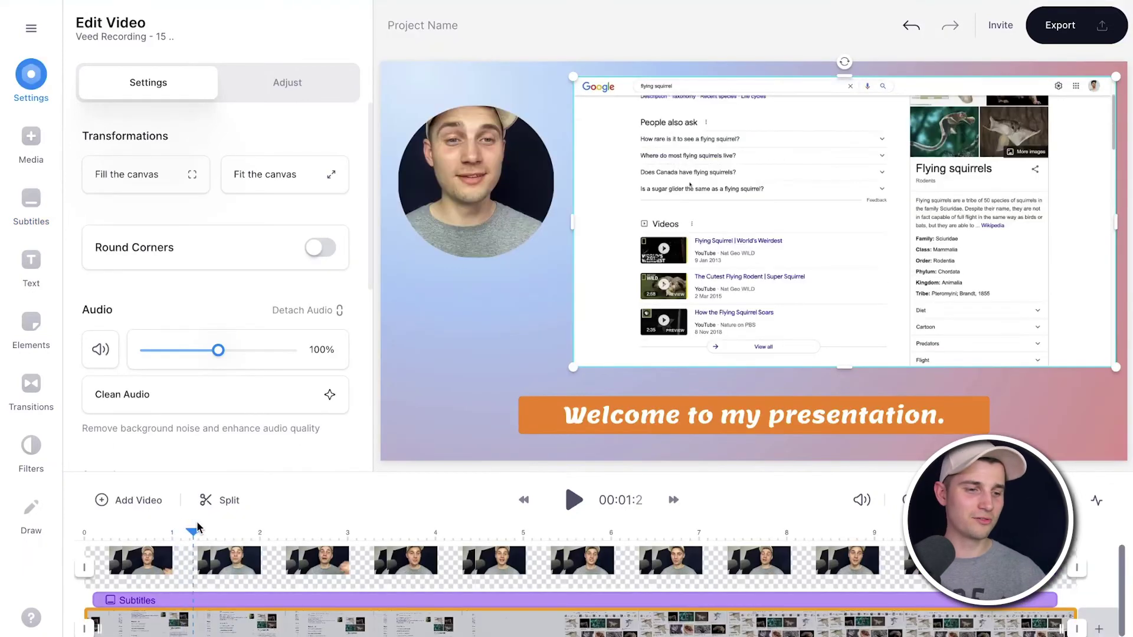
pyautogui.press('space')
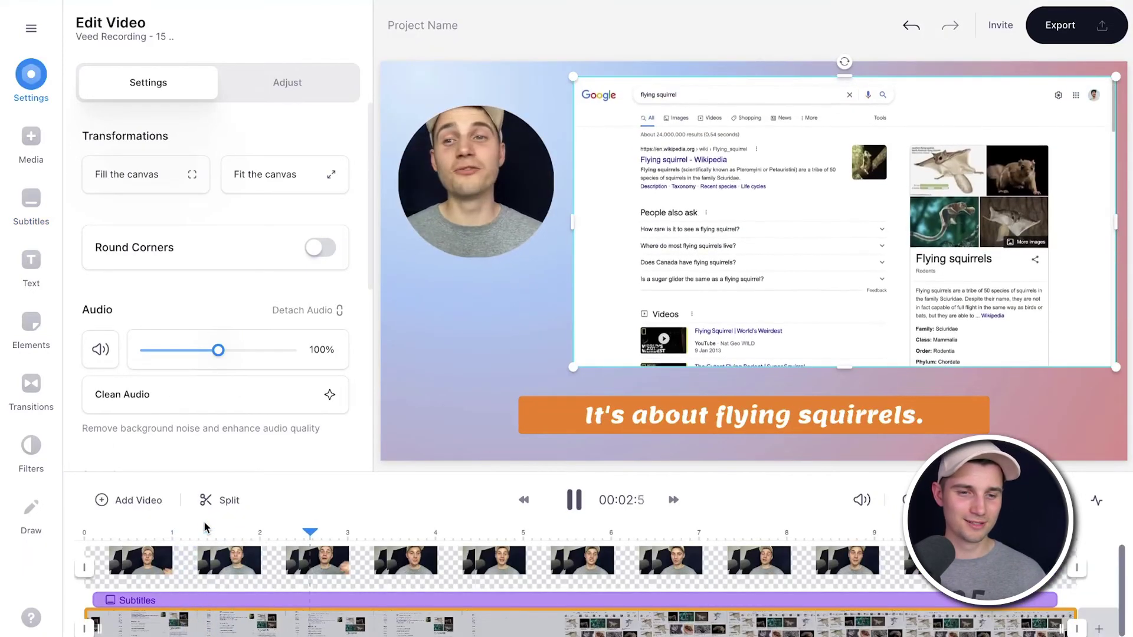
pyautogui.press('space')
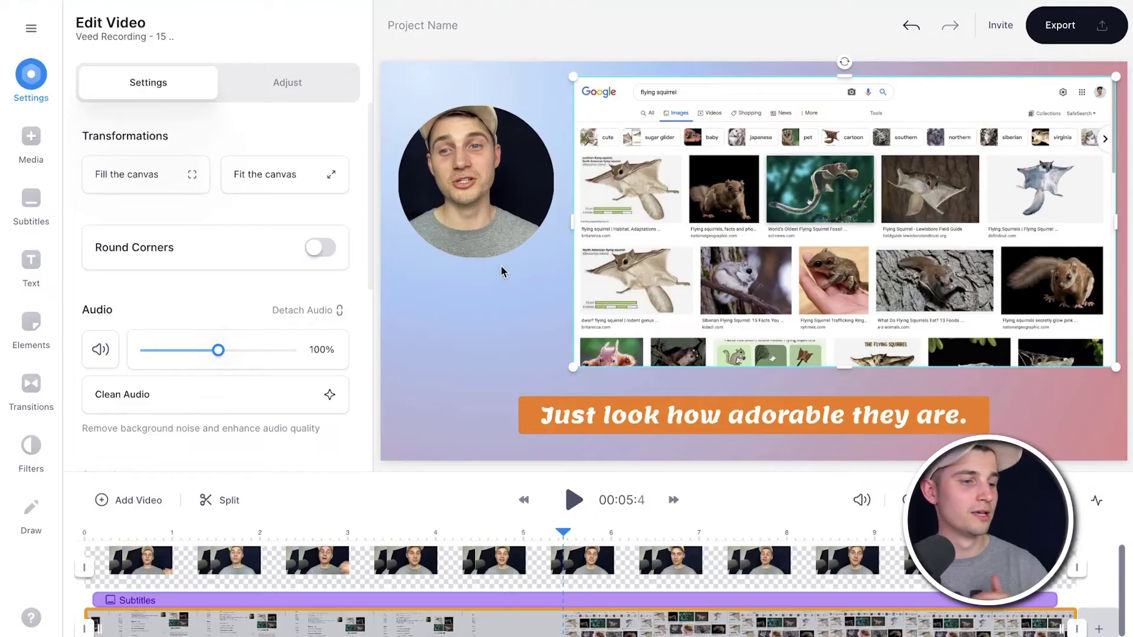
pyautogui.click(43, 324)
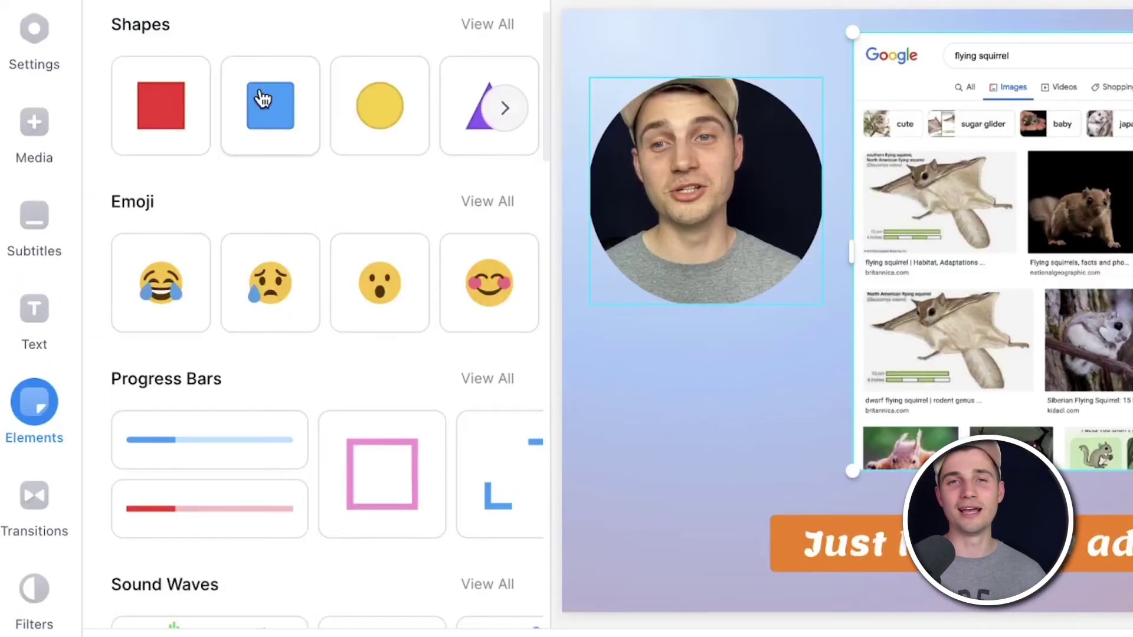
# Browse all sound wave styles and add the green sound wave
pyautogui.scroll(-2, 183, 120)
pyautogui.scroll(-8, 360, 171)
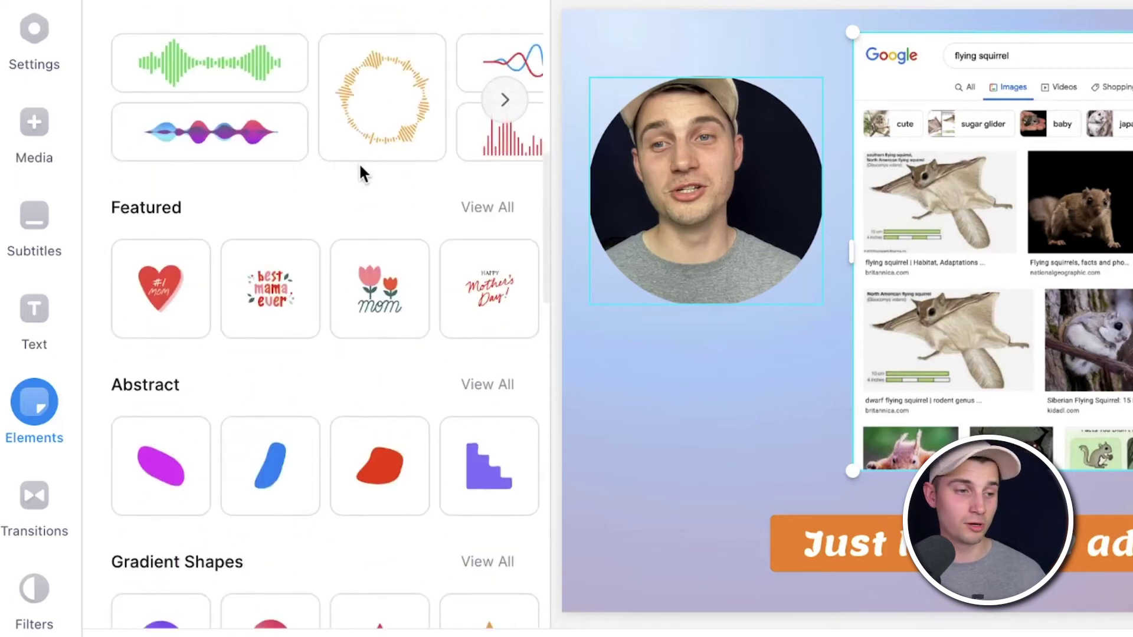
pyautogui.scroll(-7, 384, 362)
pyautogui.scroll(15, 384, 364)
pyautogui.scroll(-1, 388, 367)
pyautogui.scroll(-4, 387, 364)
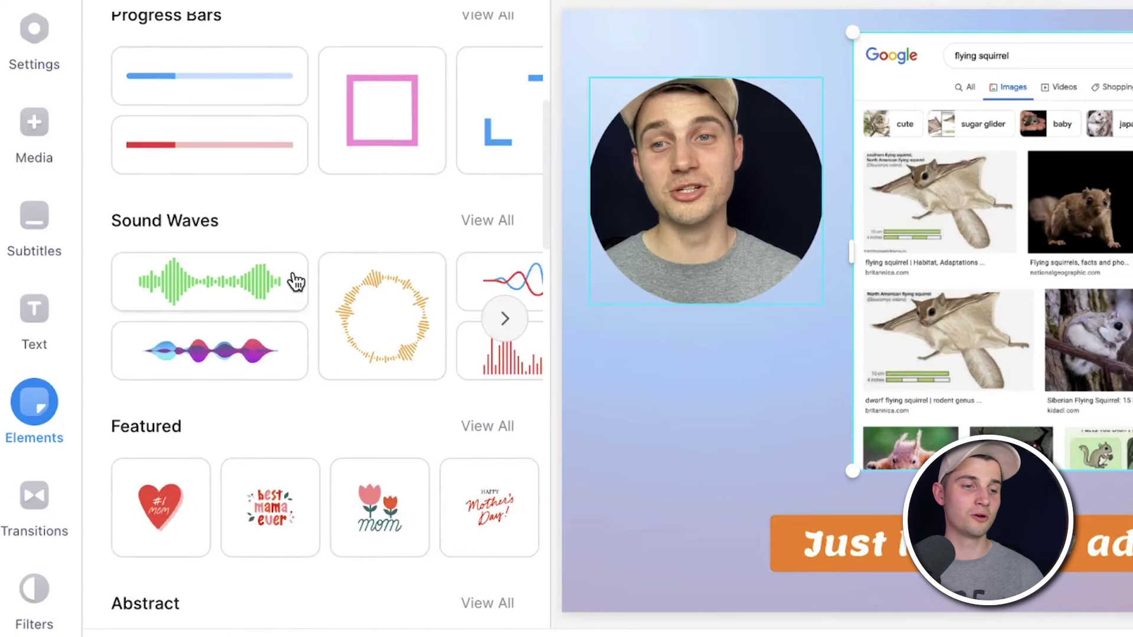
pyautogui.click(496, 222)
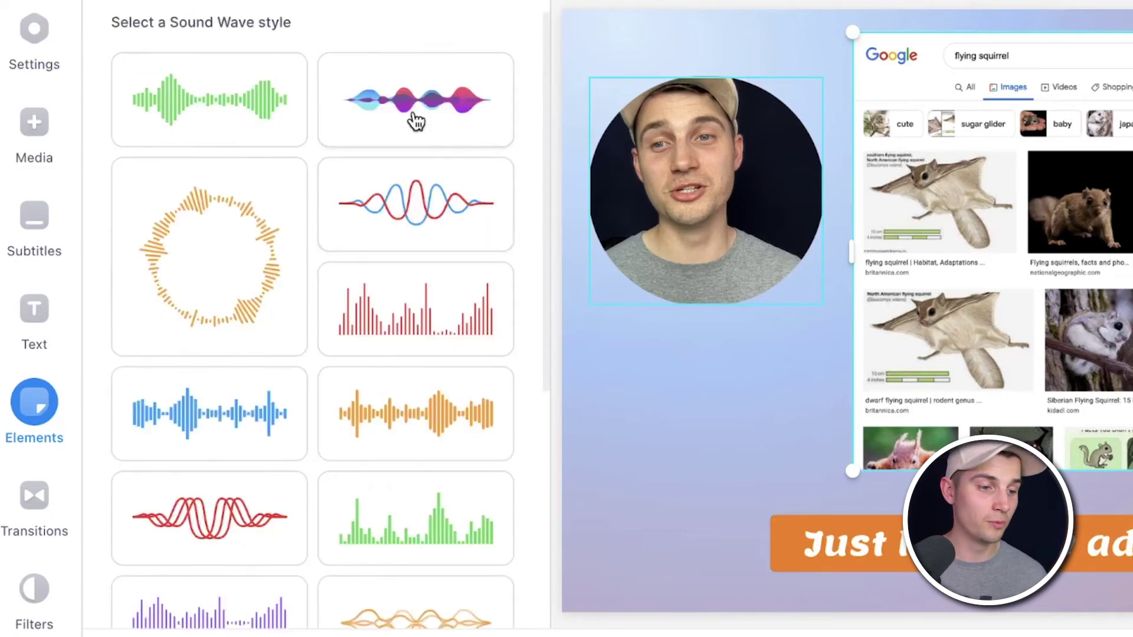
pyautogui.scroll(-3, 415, 121)
pyautogui.scroll(3, 413, 118)
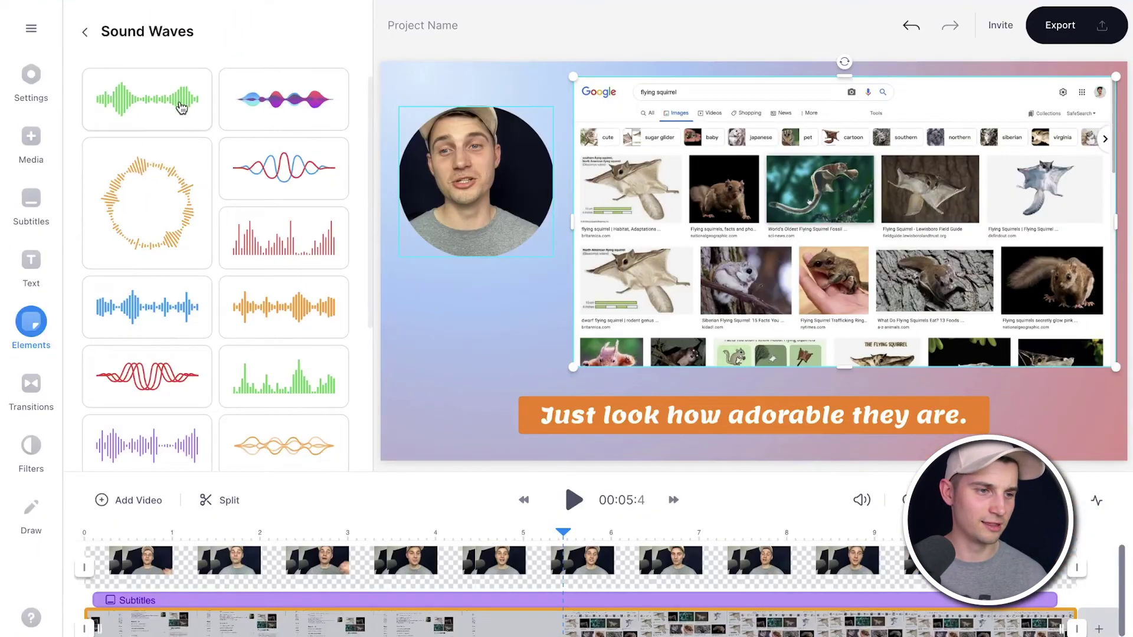
pyautogui.click(181, 107)
# Enlarge the sound wave, place it beneath the round webcam, and preview it
pyautogui.moveTo(955, 362); pyautogui.dragTo(936, 316)
pyautogui.moveTo(877, 366); pyautogui.dragTo(537, 303)
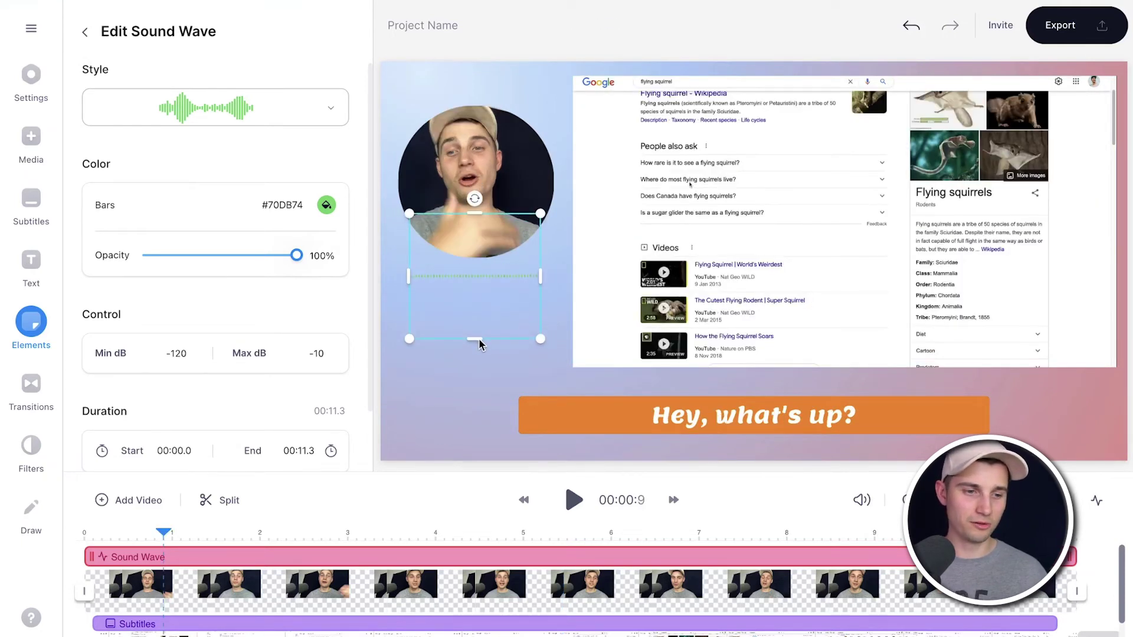
pyautogui.press('space')
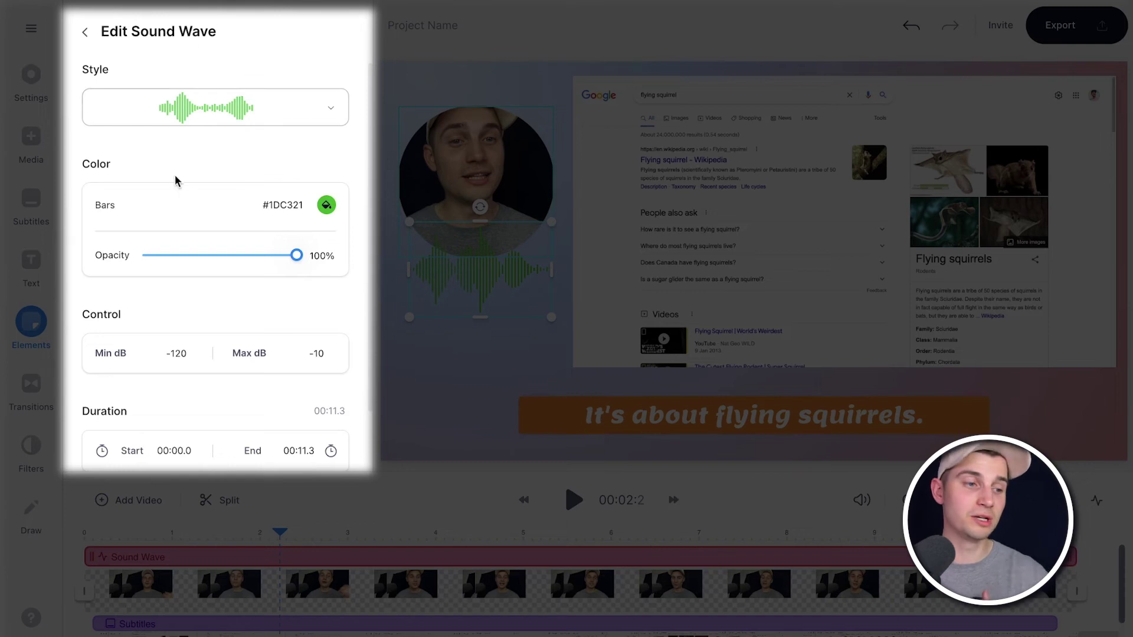
# Recolour the wave bars blue (#61BCF9) and preview from about 1.2 seconds
pyautogui.scroll(-2, 183, 179)
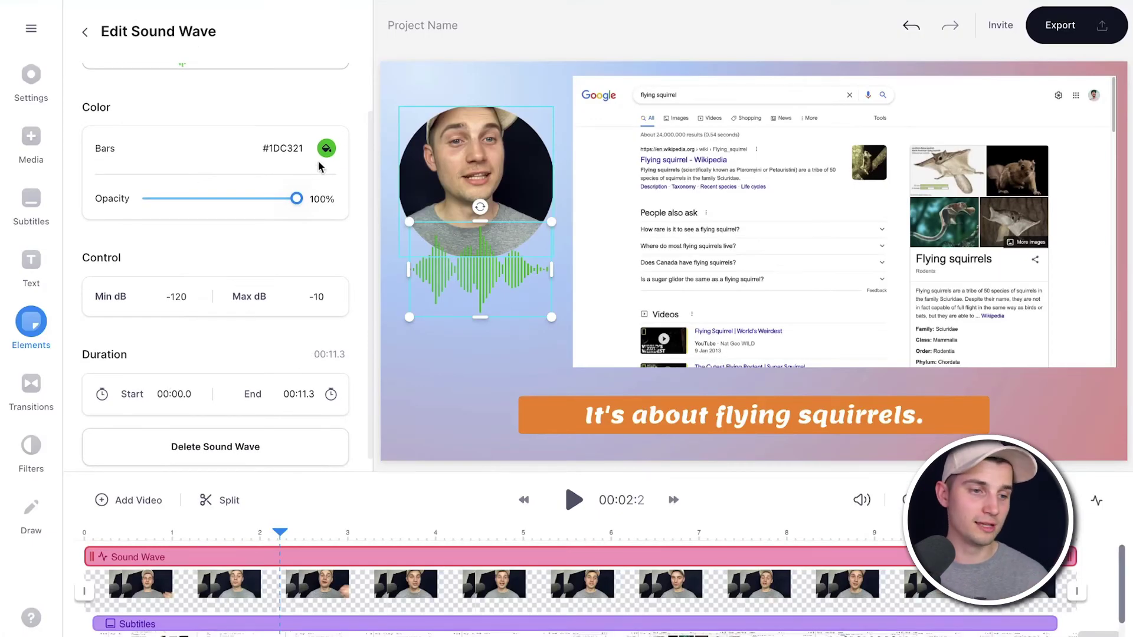
pyautogui.click(325, 149)
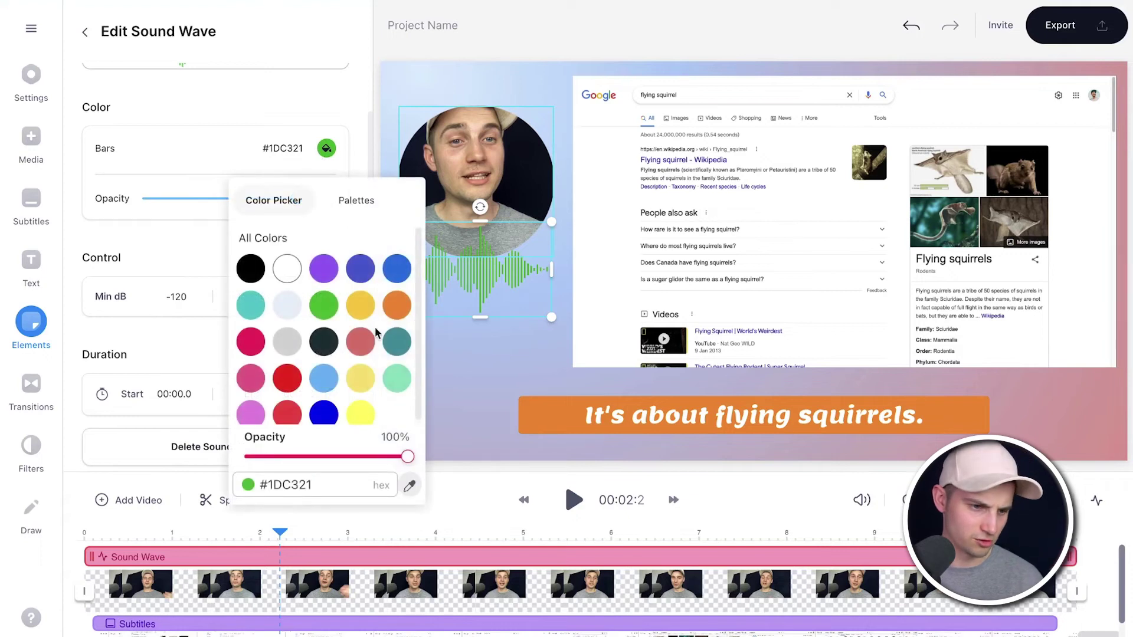
pyautogui.click(460, 349)
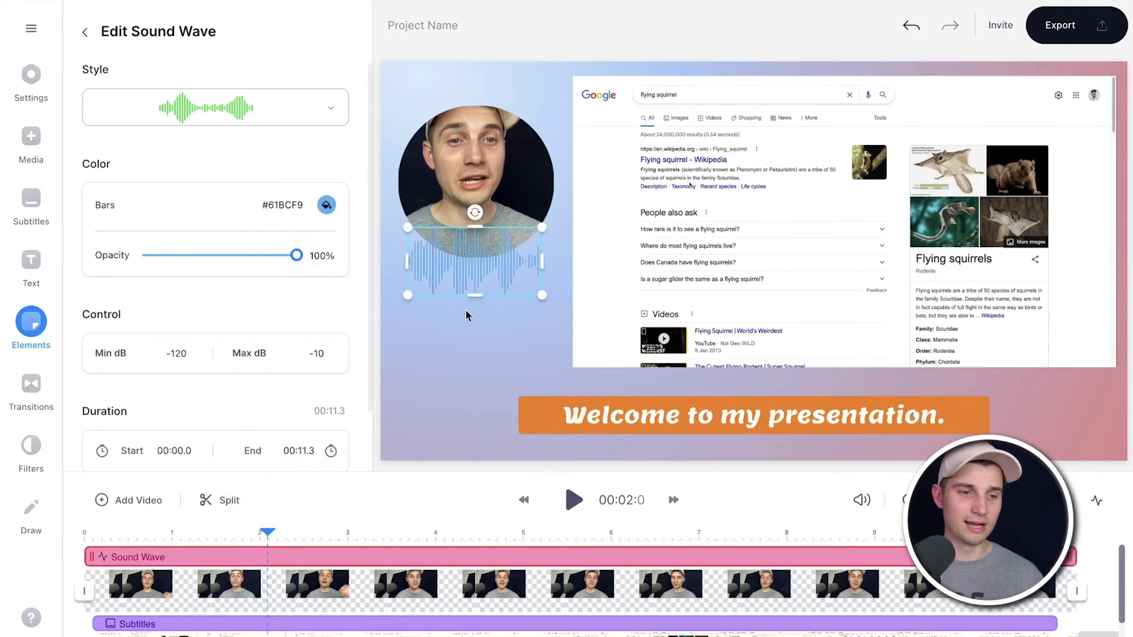
pyautogui.moveTo(268, 532); pyautogui.dragTo(196, 528)
pyautogui.press('space')
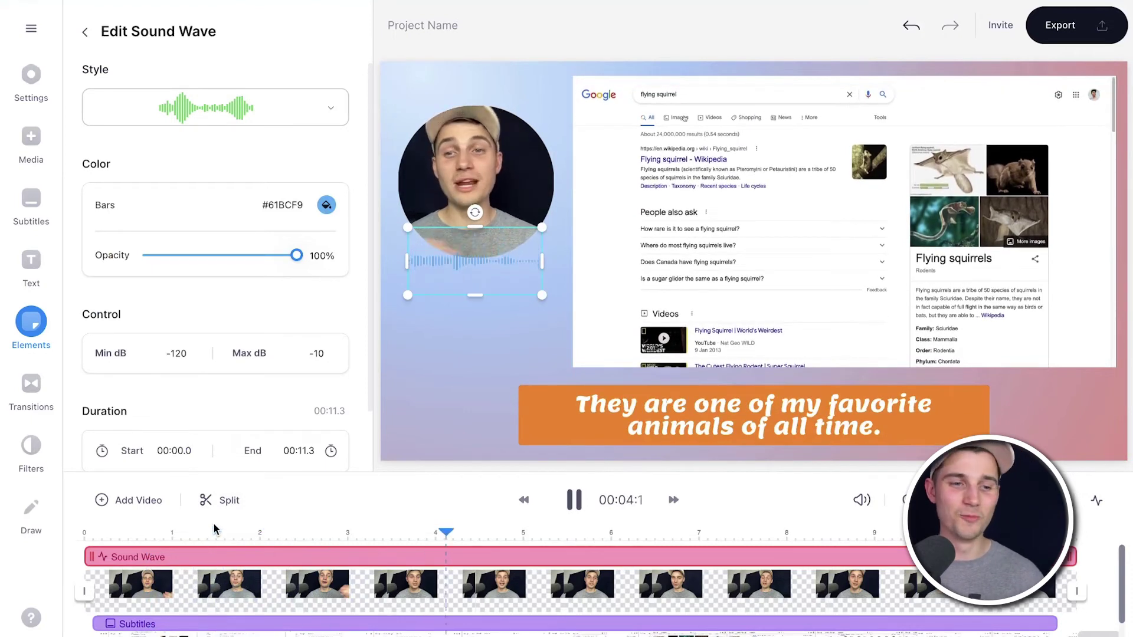
pyautogui.press('space')
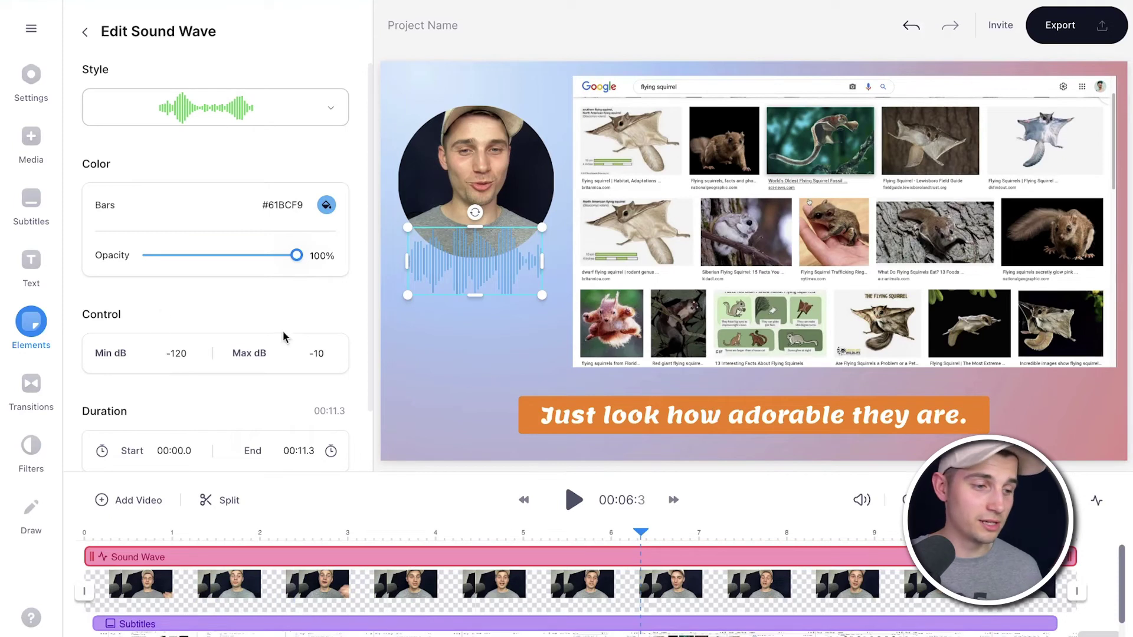
pyautogui.click(31, 266)
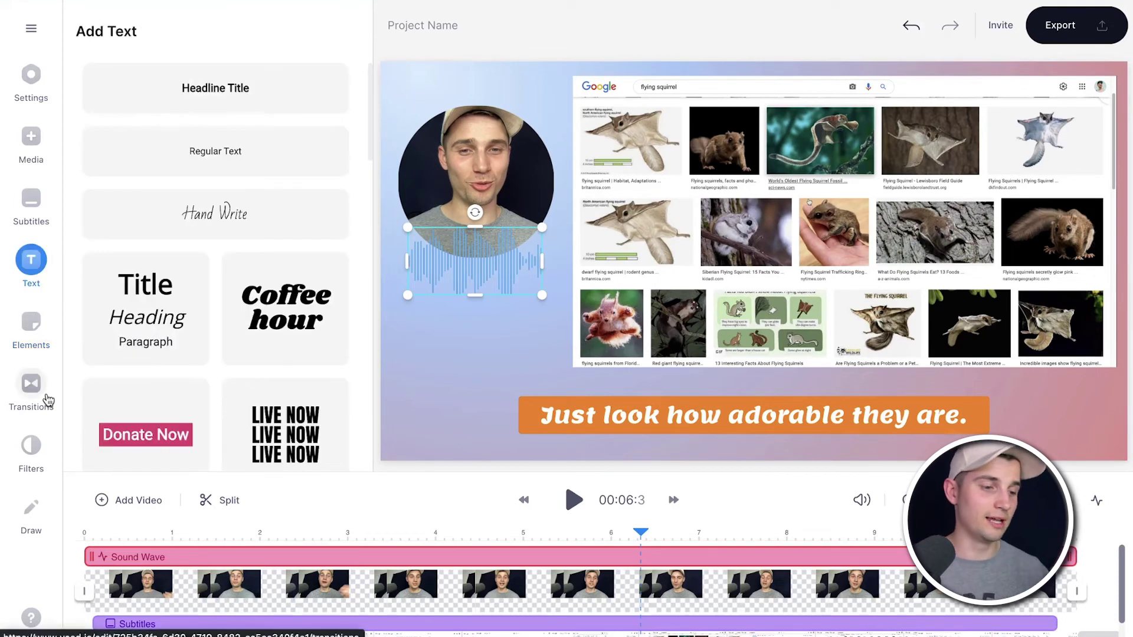
# Look through the transition, filter and drawing options
pyautogui.click(39, 413)
pyautogui.click(31, 447)
pyautogui.click(31, 527)
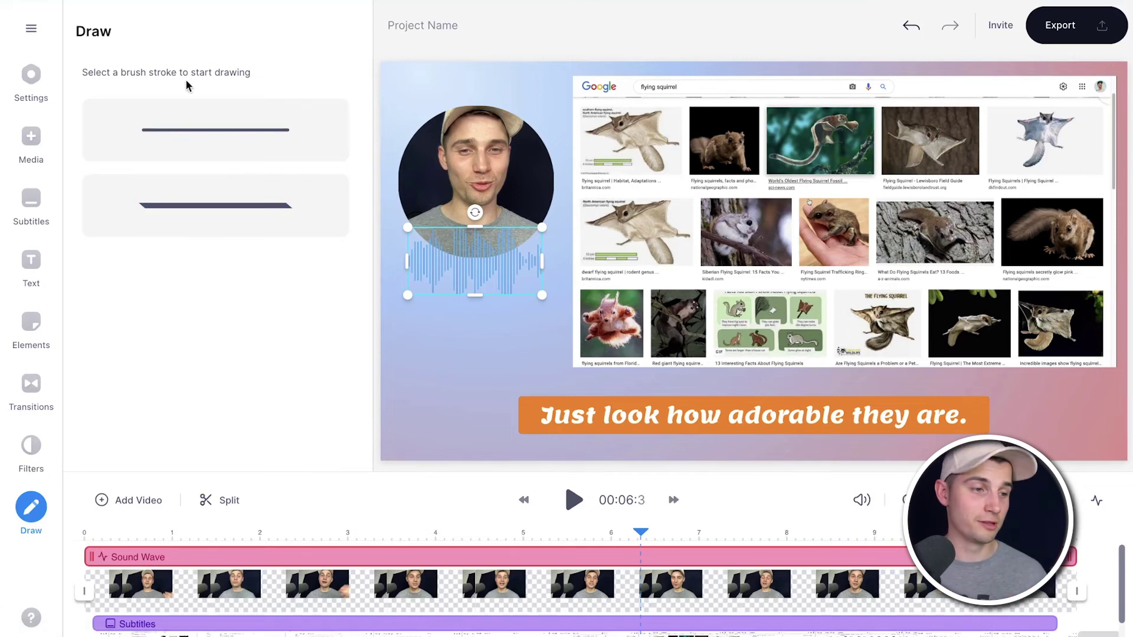
# In project settings, try teal and mint backgrounds, then return to the gradient image background
pyautogui.click(31, 76)
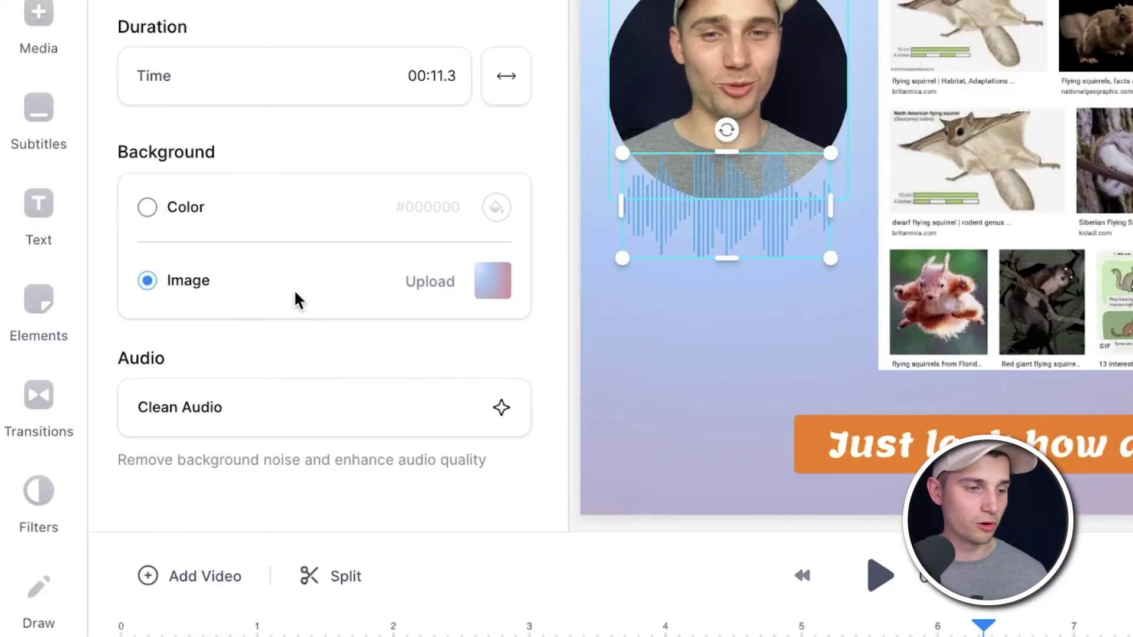
pyautogui.click(148, 208)
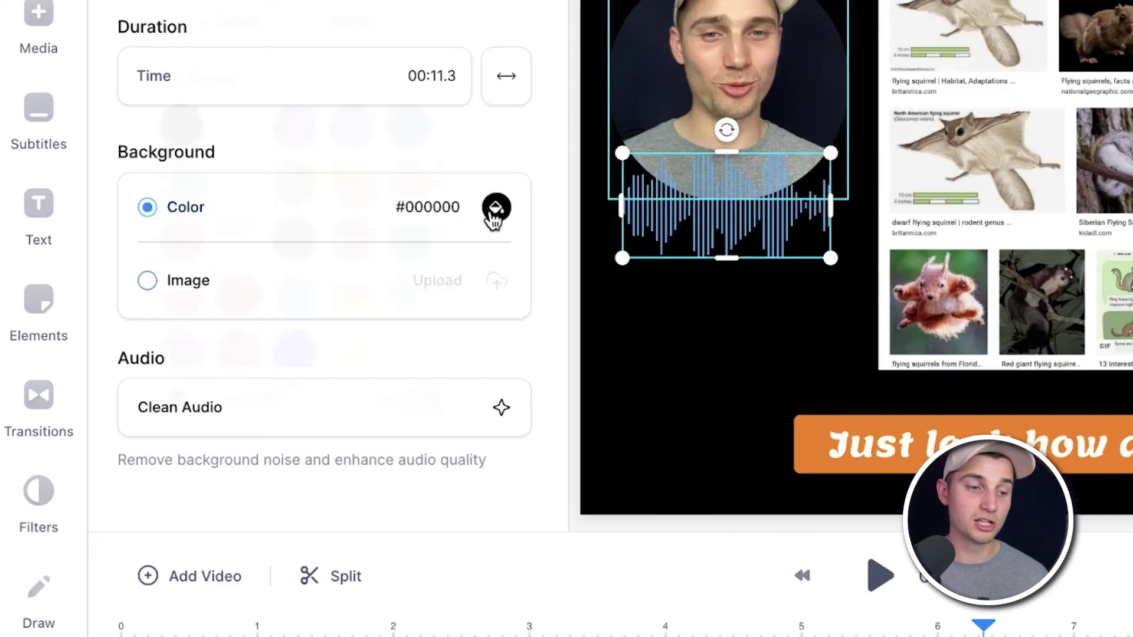
pyautogui.click(491, 209)
pyautogui.click(401, 237)
pyautogui.click(406, 298)
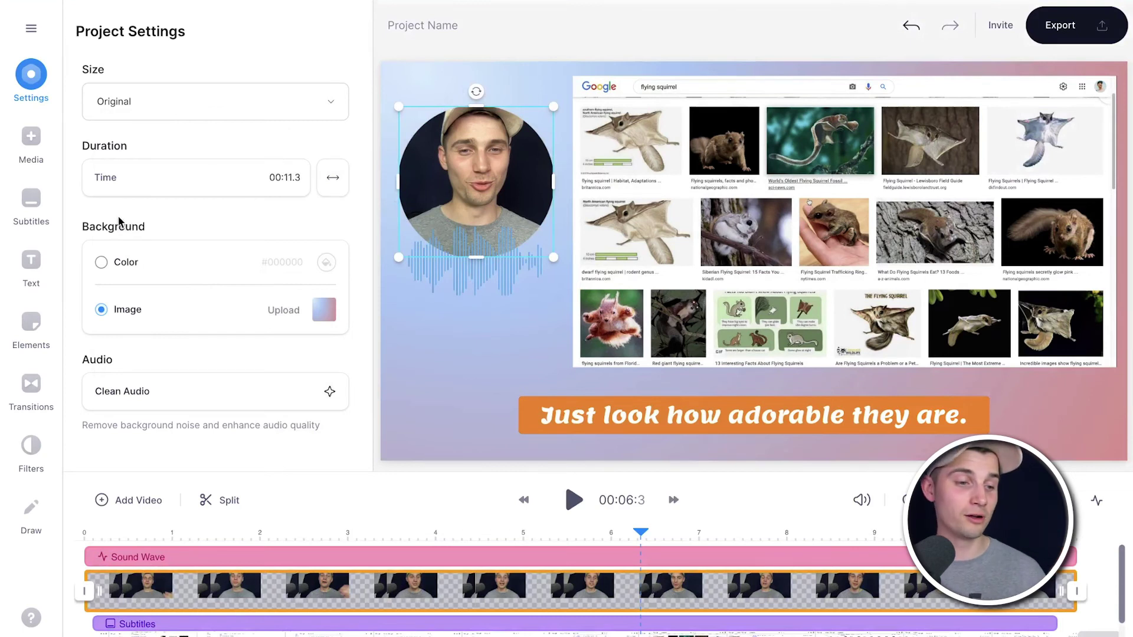
pyautogui.click(284, 311)
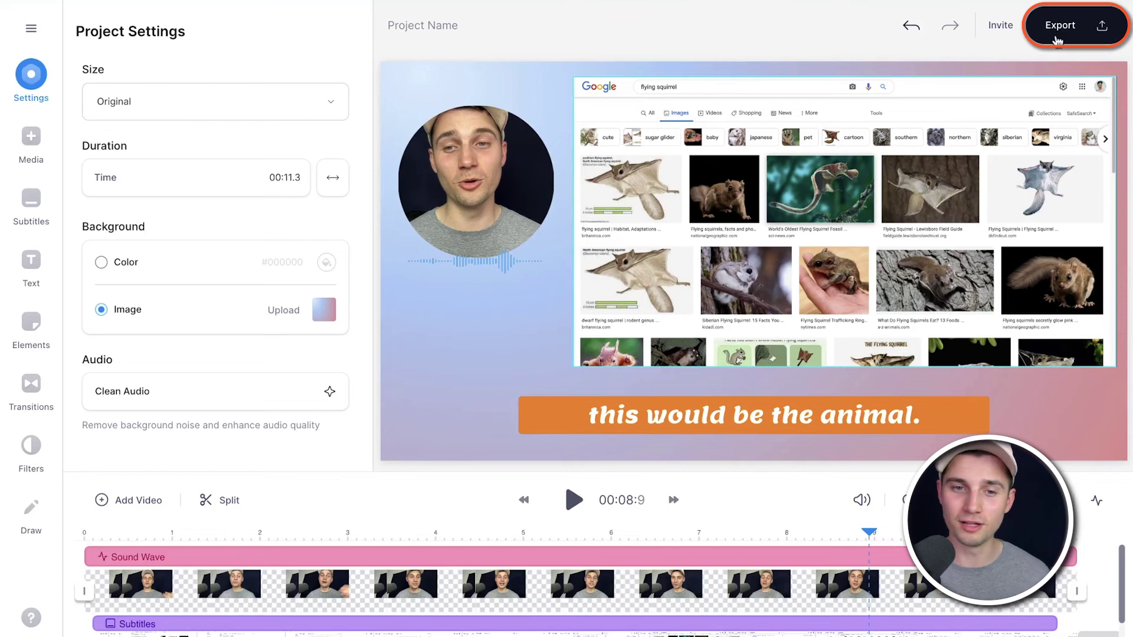
# Export the video with the HD preset and pause the finished result
pyautogui.click(1058, 40)
pyautogui.click(903, 331)
pyautogui.scroll(-5, 968, 354)
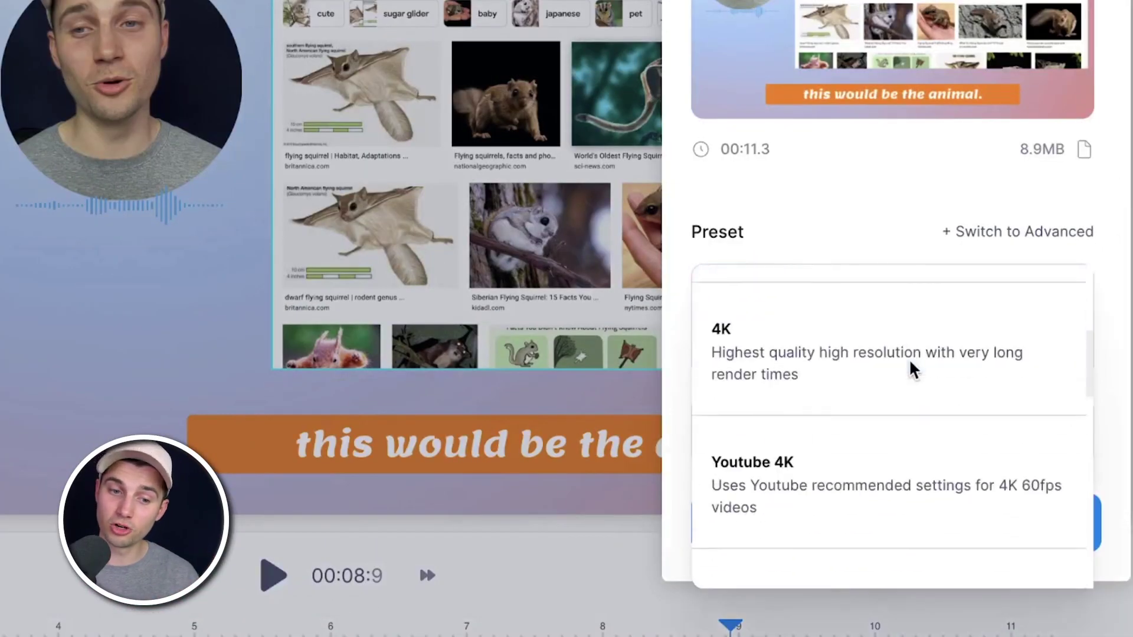
pyautogui.scroll(2, 912, 371)
pyautogui.click(911, 369)
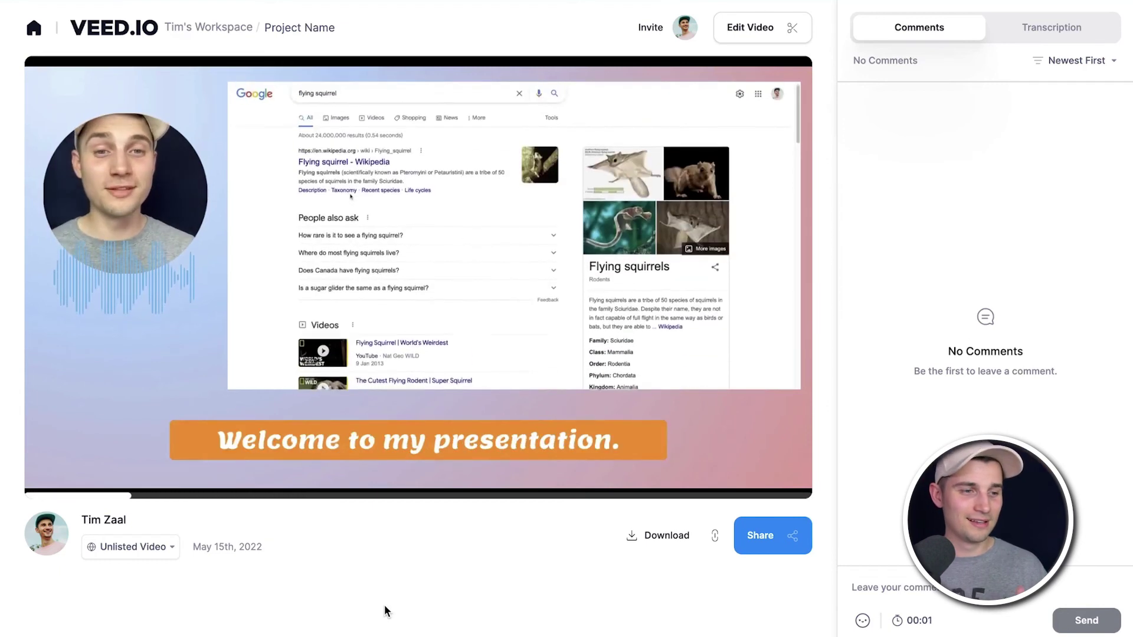
pyautogui.click(372, 458)
# Review the Share, Social and Embed options, then download the video as Project Name.mp4
pyautogui.click(380, 475)
pyautogui.click(494, 167)
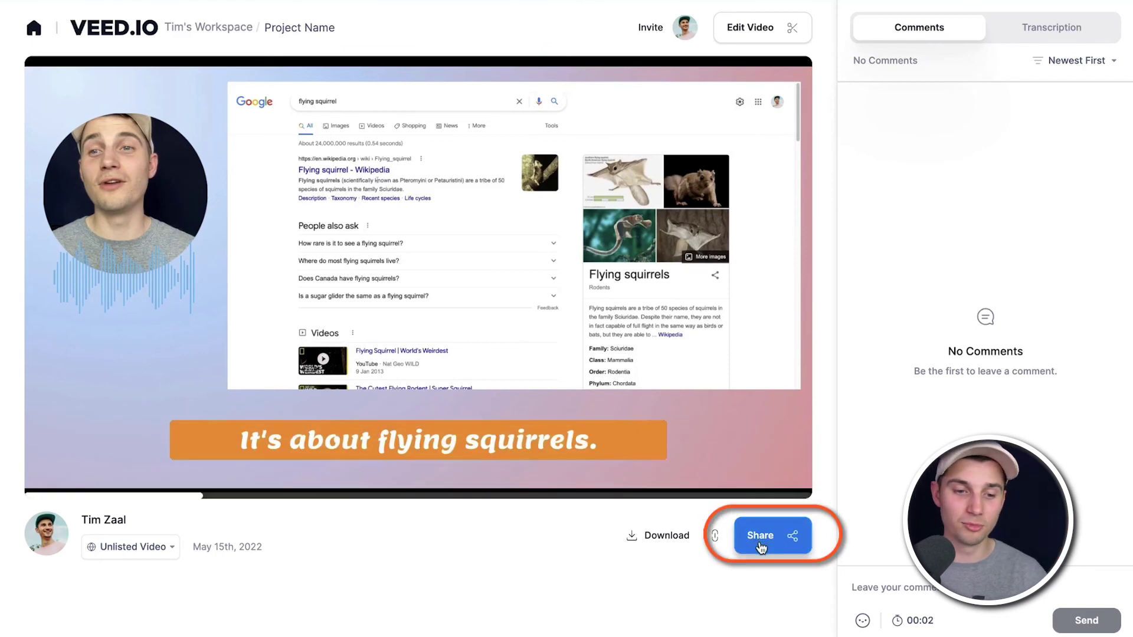
pyautogui.click(760, 537)
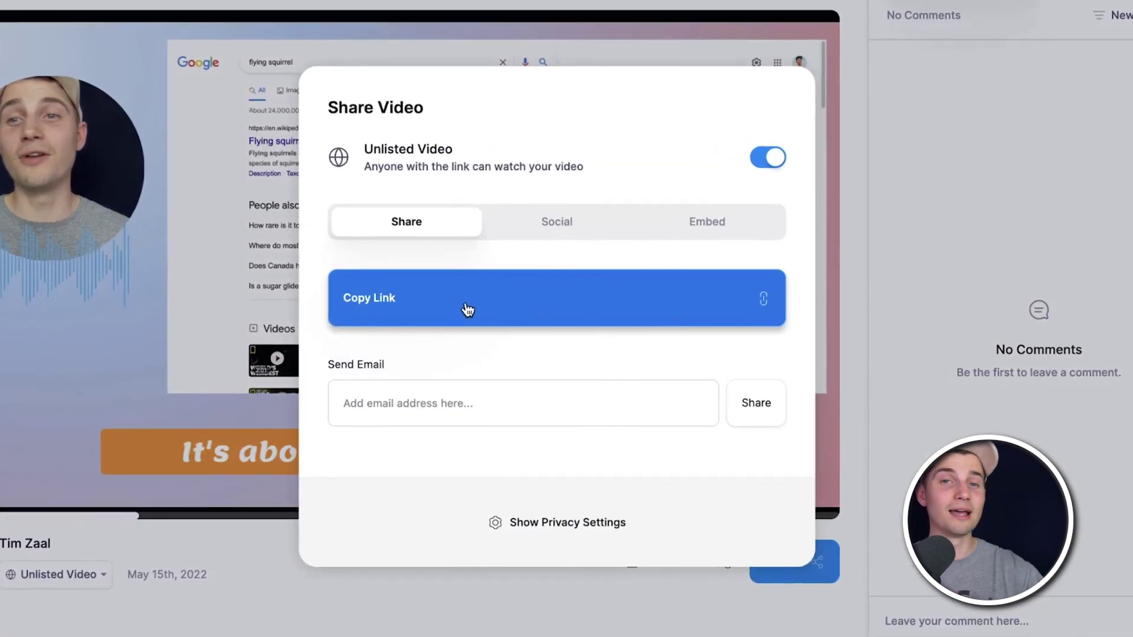
pyautogui.click(548, 229)
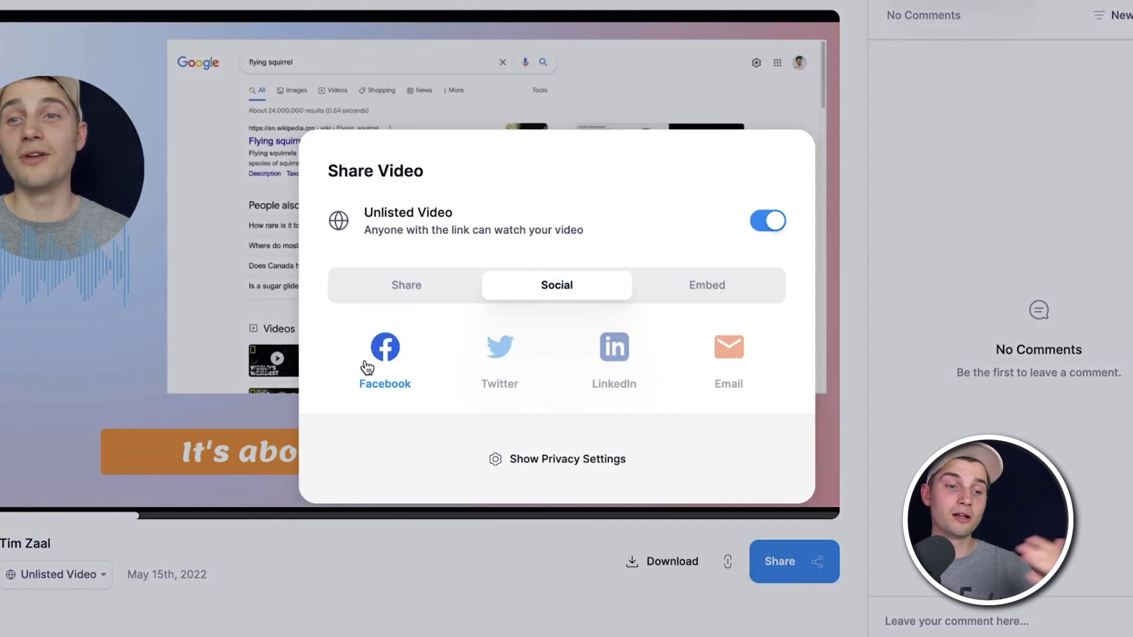
pyautogui.click(722, 296)
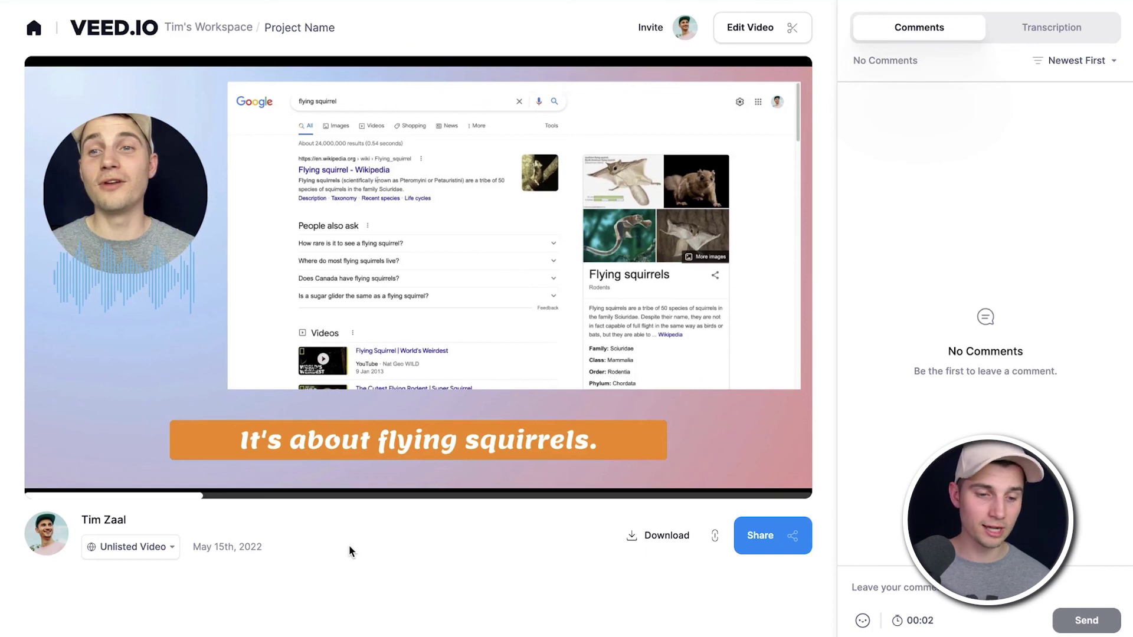
pyautogui.click(655, 547)
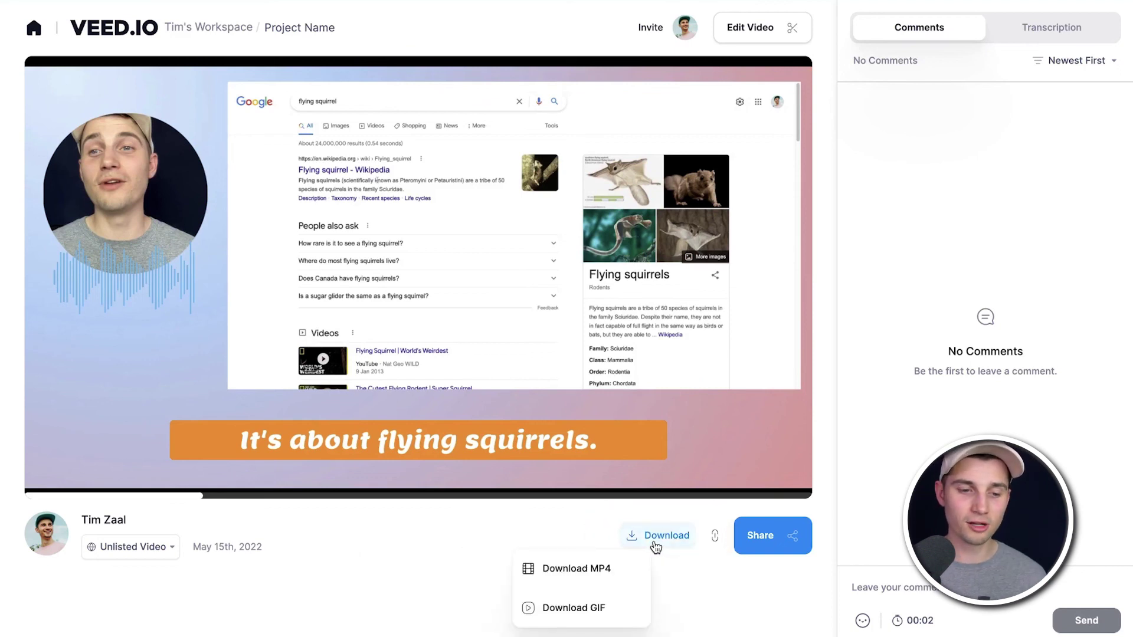
pyautogui.click(628, 578)
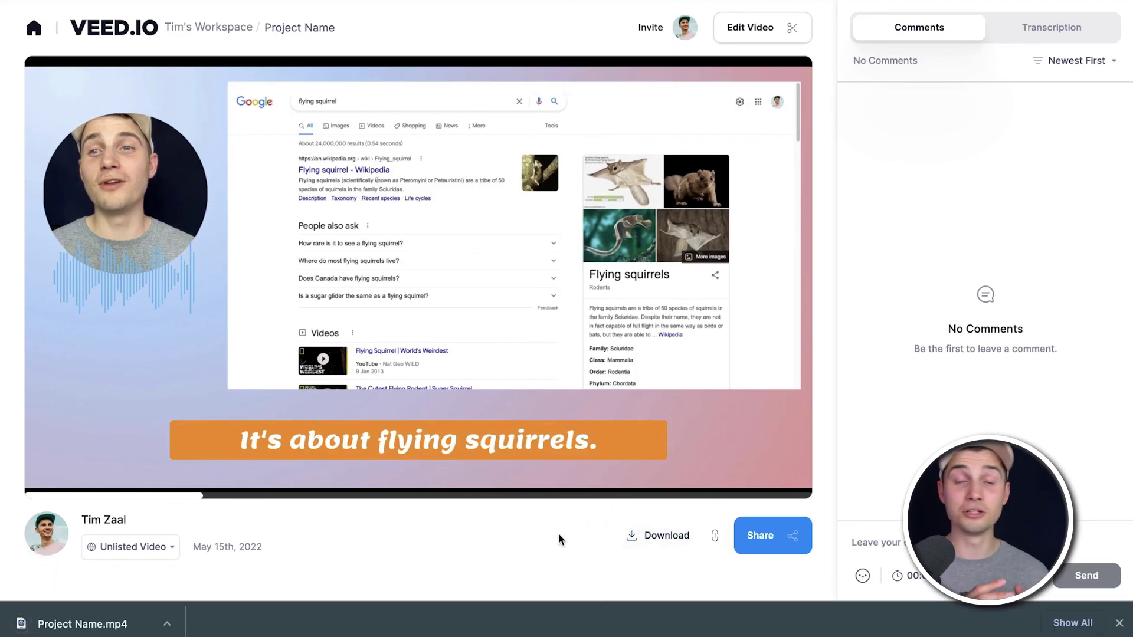